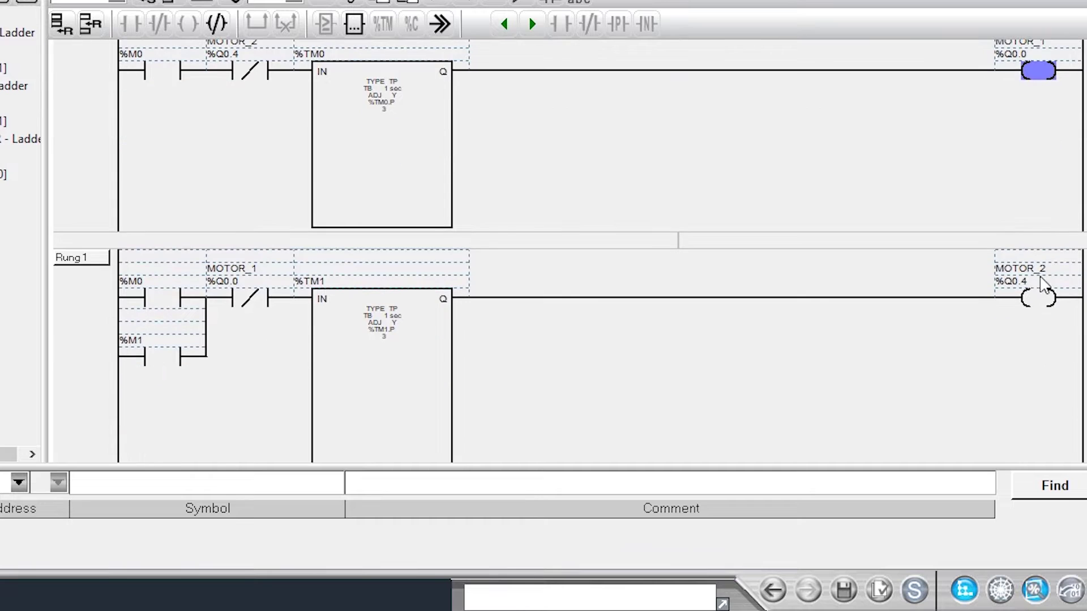
# Examine the %TM0 and %TM1 timer blocks driving MOTOR_1 and MOTOR_2 in the Beban section
pyautogui.scroll(-3, 964, 281)
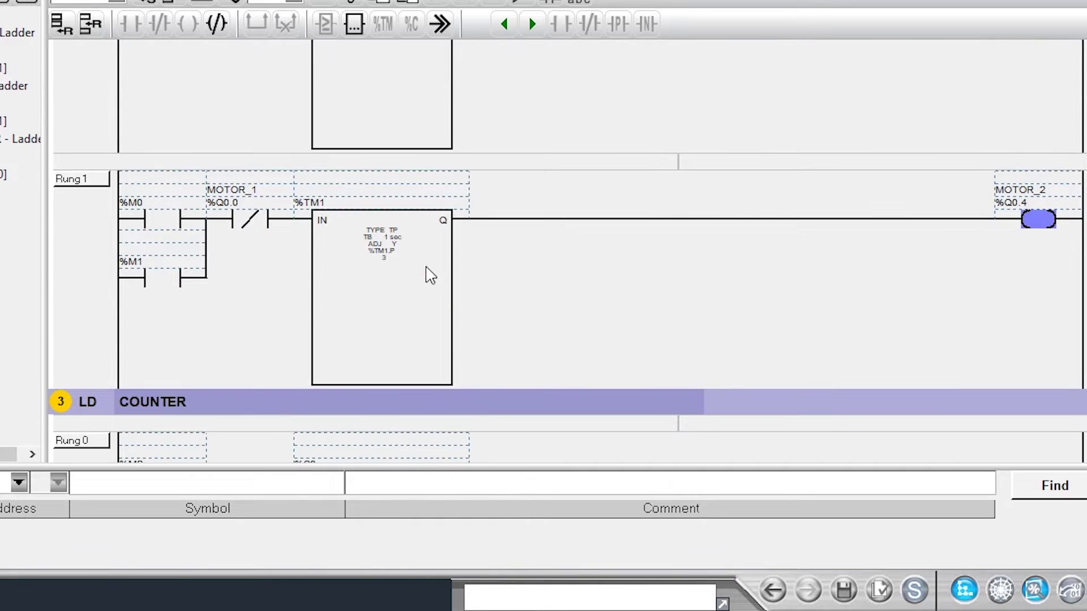
pyautogui.click(428, 276)
pyautogui.scroll(2, 428, 269)
pyautogui.click(383, 174)
pyautogui.scroll(-1, 511, 360)
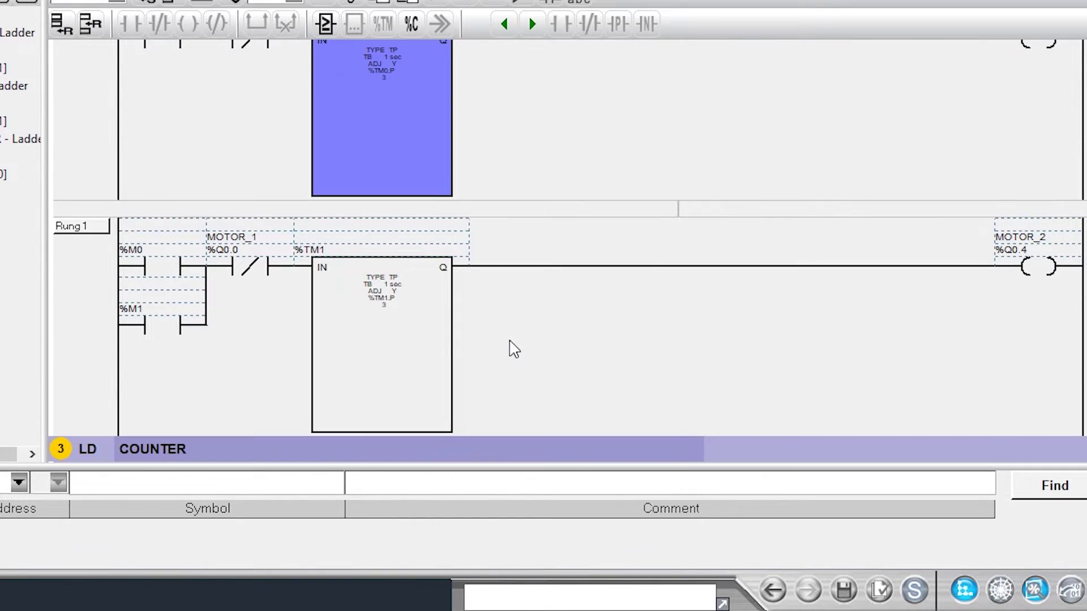
# Examine the COUNTER rung: the %C0 block, its MOTOR_1 count-up contact, the %M2 coil and the %M2 reset contact
pyautogui.scroll(-4, 514, 351)
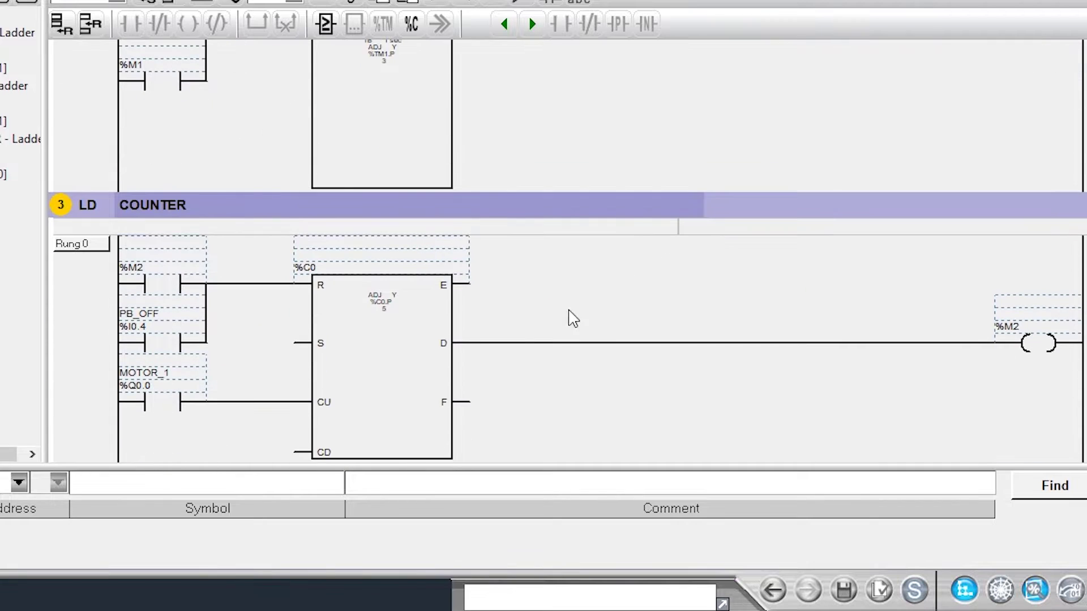
pyautogui.click(408, 338)
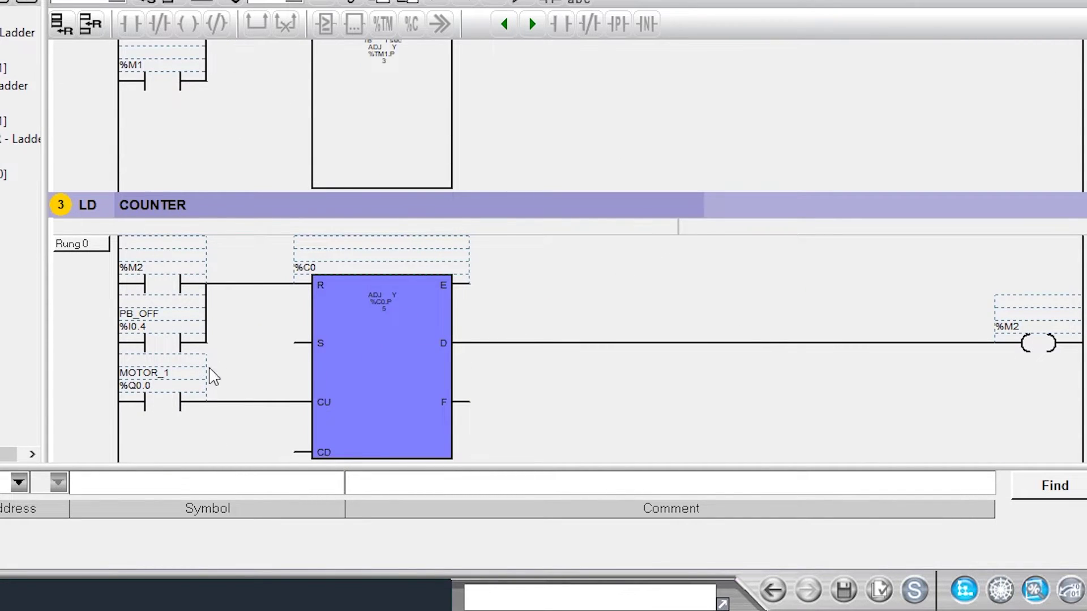
pyautogui.click(163, 403)
pyautogui.click(152, 376)
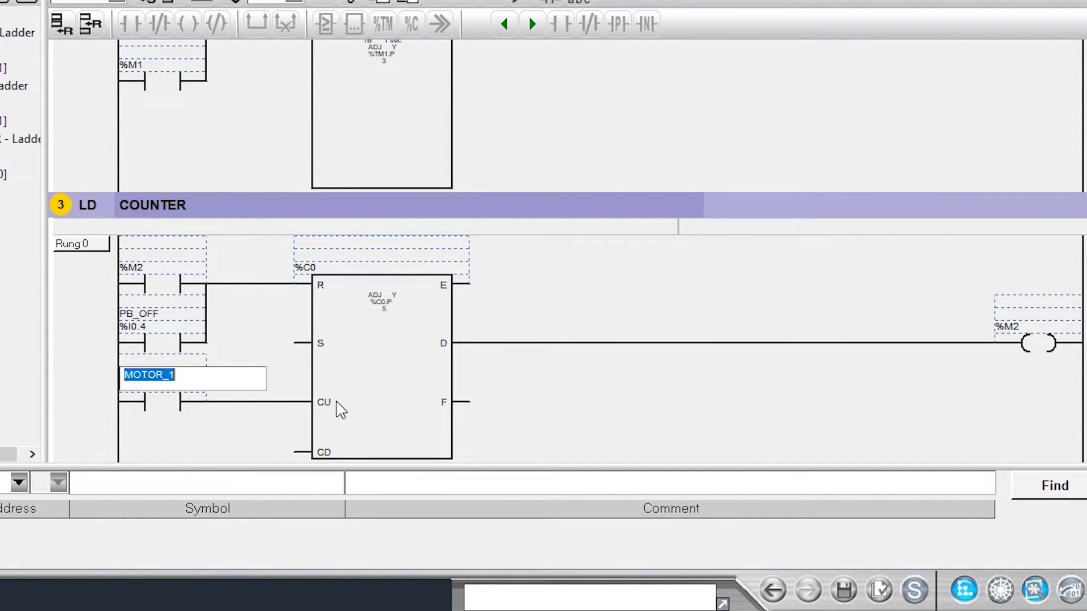
pyautogui.click(276, 403)
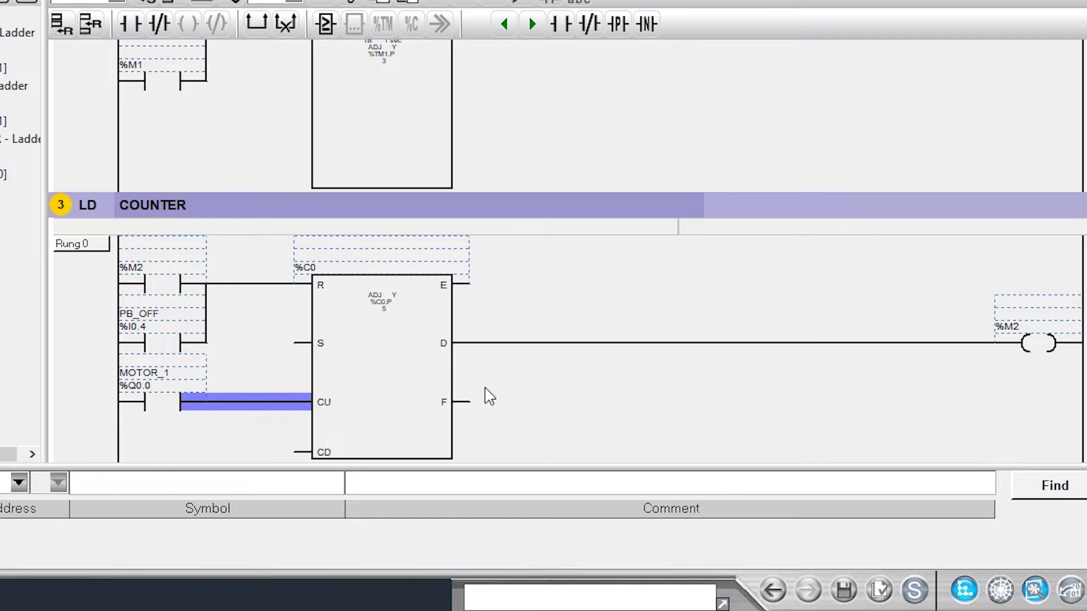
pyautogui.click(1042, 348)
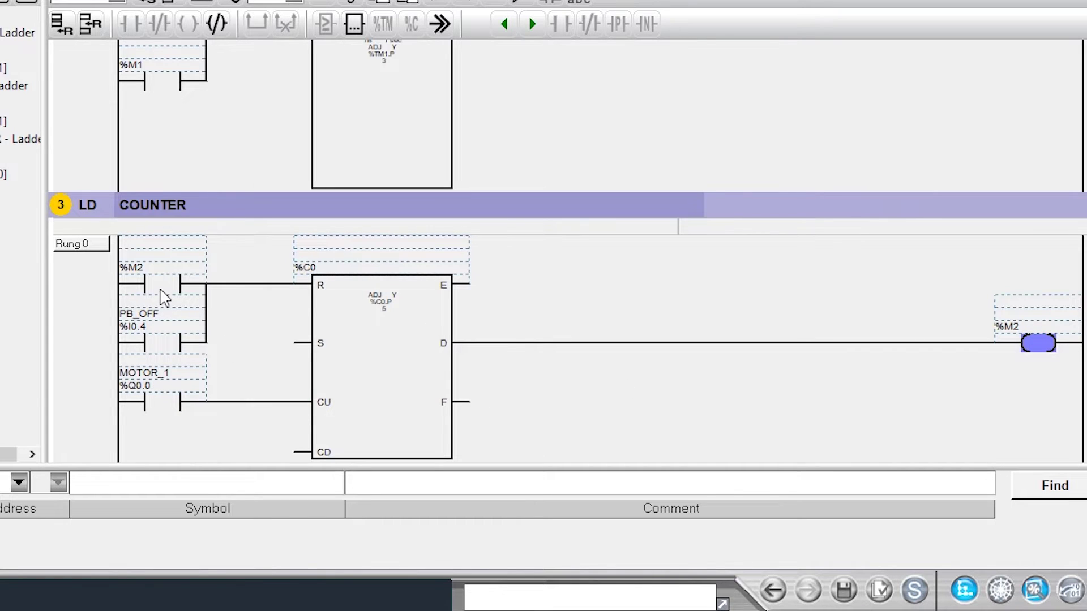
pyautogui.click(161, 286)
pyautogui.click(424, 331)
# Examine Control Rung 1, from the %M0 and MOTOR_1 contacts to the %M1 coil
pyautogui.scroll(5, 546, 332)
pyautogui.scroll(8, 544, 328)
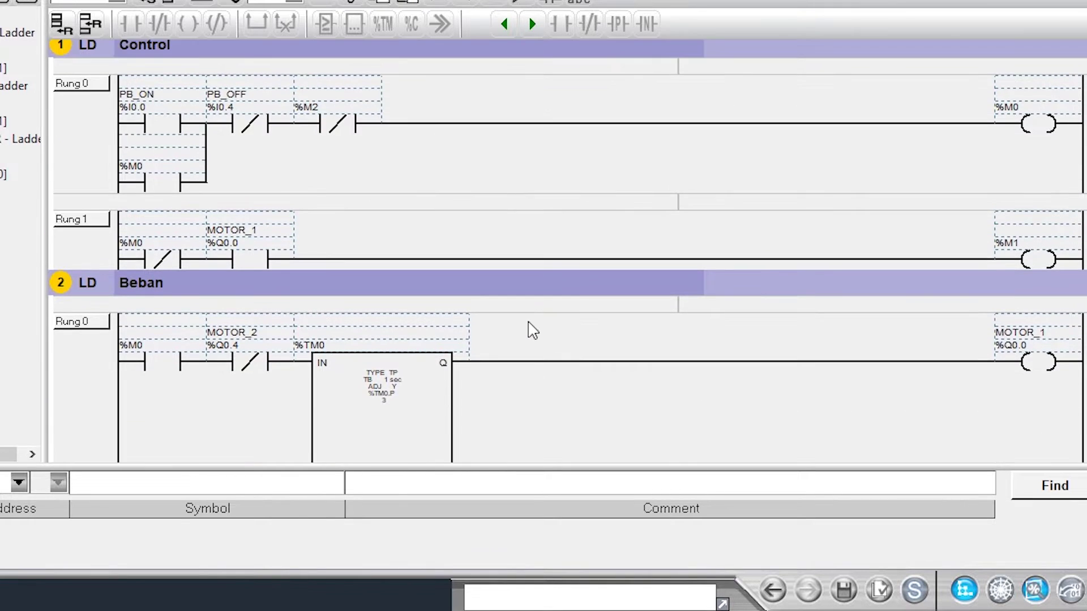
pyautogui.scroll(-3, 496, 332)
pyautogui.click(162, 212)
pyautogui.click(264, 210)
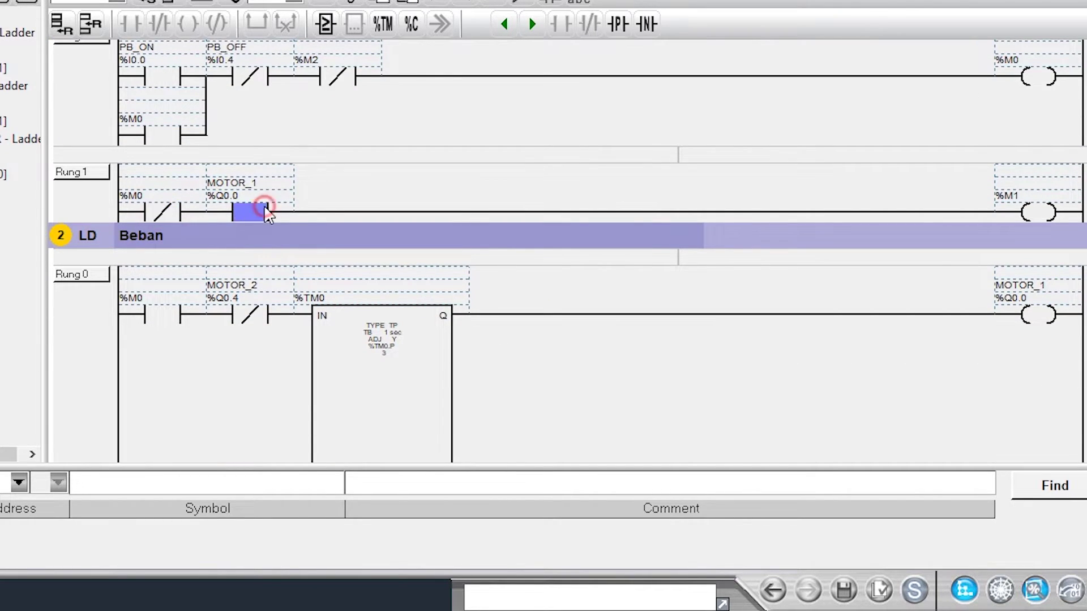
pyautogui.click(1041, 210)
# Examine the parallel %M1 and %M0 contacts and the %TM1 timer in Beban Rung 1
pyautogui.scroll(-10, 485, 359)
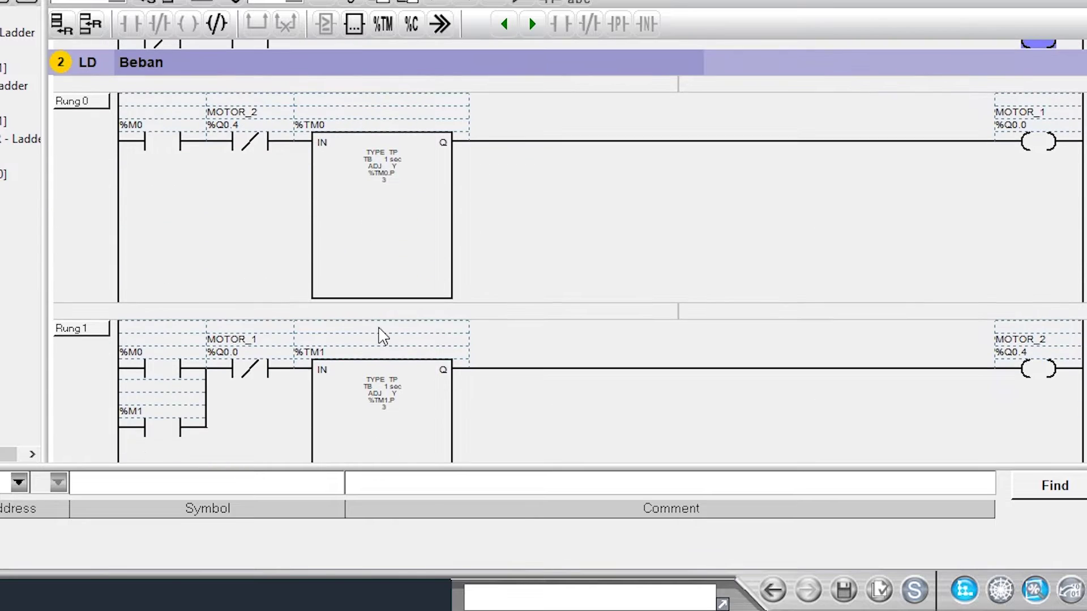
pyautogui.click(155, 425)
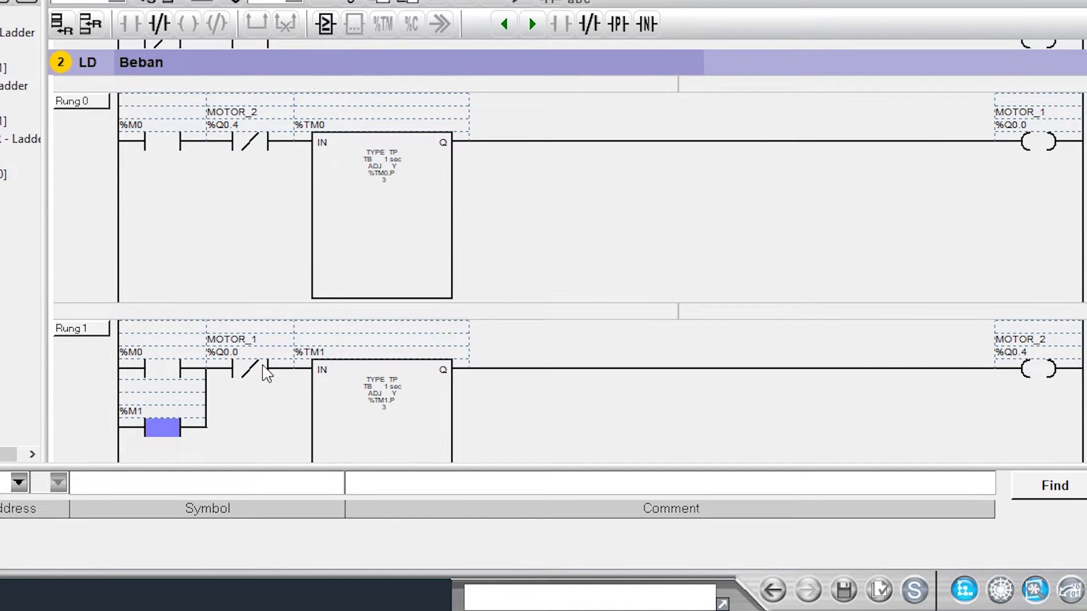
pyautogui.click(176, 375)
pyautogui.click(450, 368)
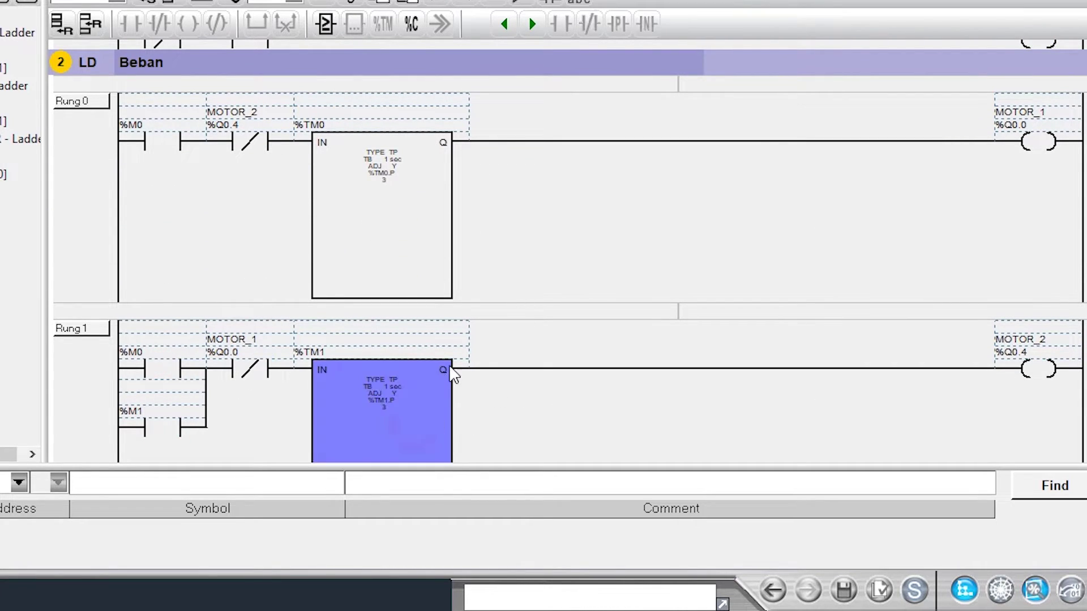
# Start the simulation, set the simulated controller to run, move the I/O panel clear of the Control rungs and close the simulation control panel
pyautogui.click(915, 591)
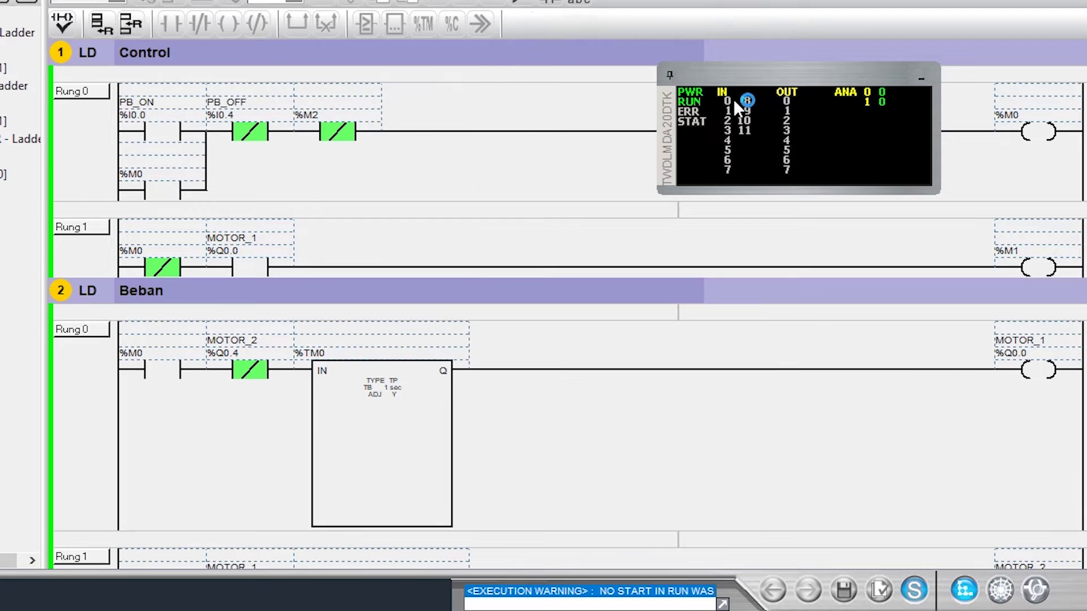
pyautogui.moveTo(759, 76); pyautogui.dragTo(865, 435)
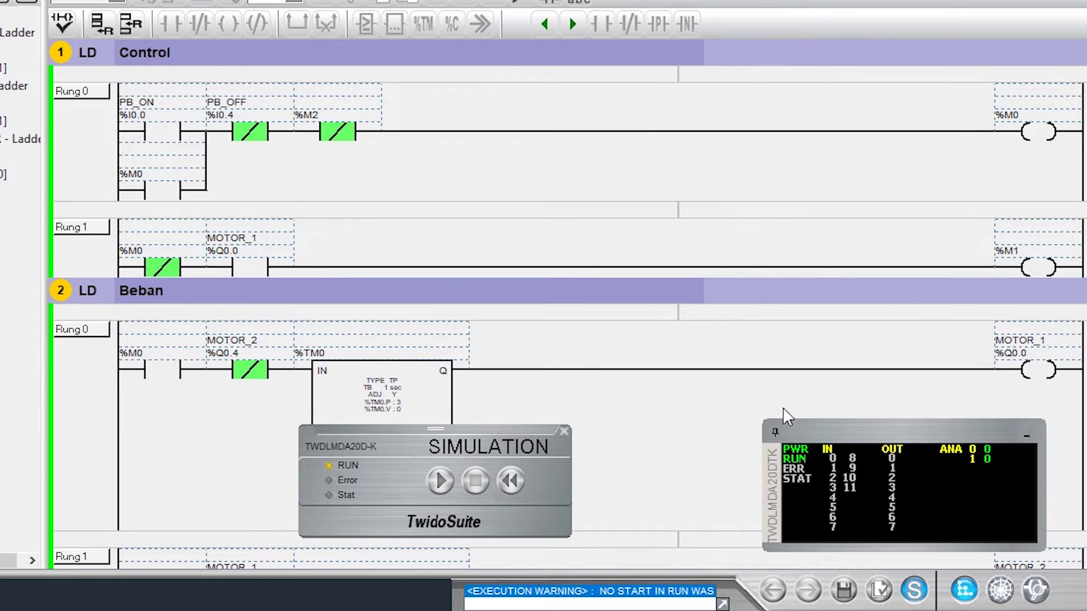
pyautogui.click(440, 481)
pyautogui.click(575, 303)
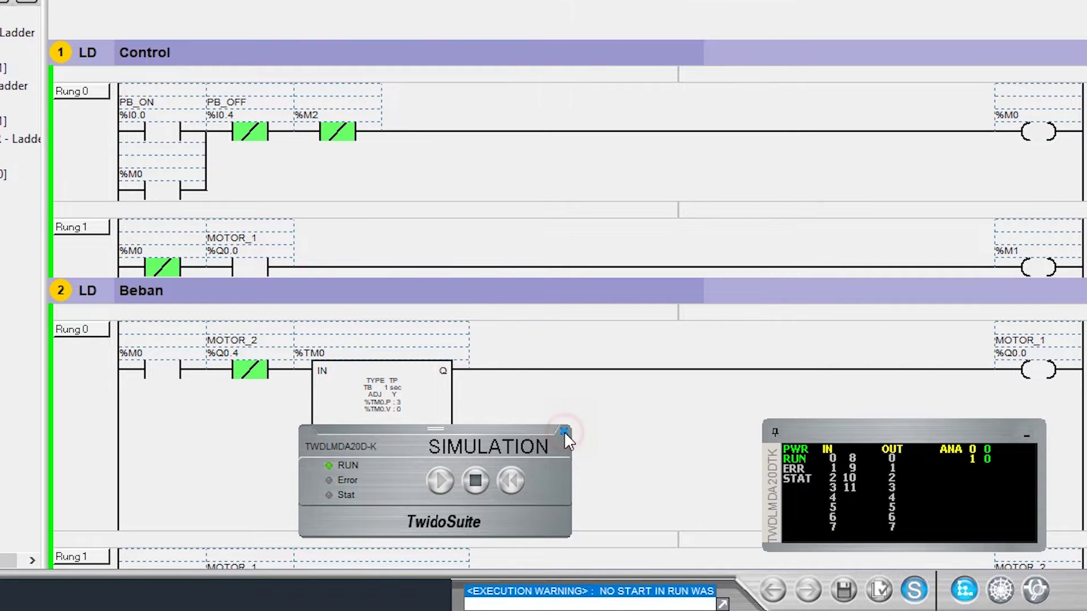
pyautogui.click(564, 432)
# Activate simulated input 0 (PB_ON) to start the sequence and monitor the two motor rungs in the Beban section
pyautogui.scroll(-1, 603, 417)
pyautogui.scroll(-4, 606, 418)
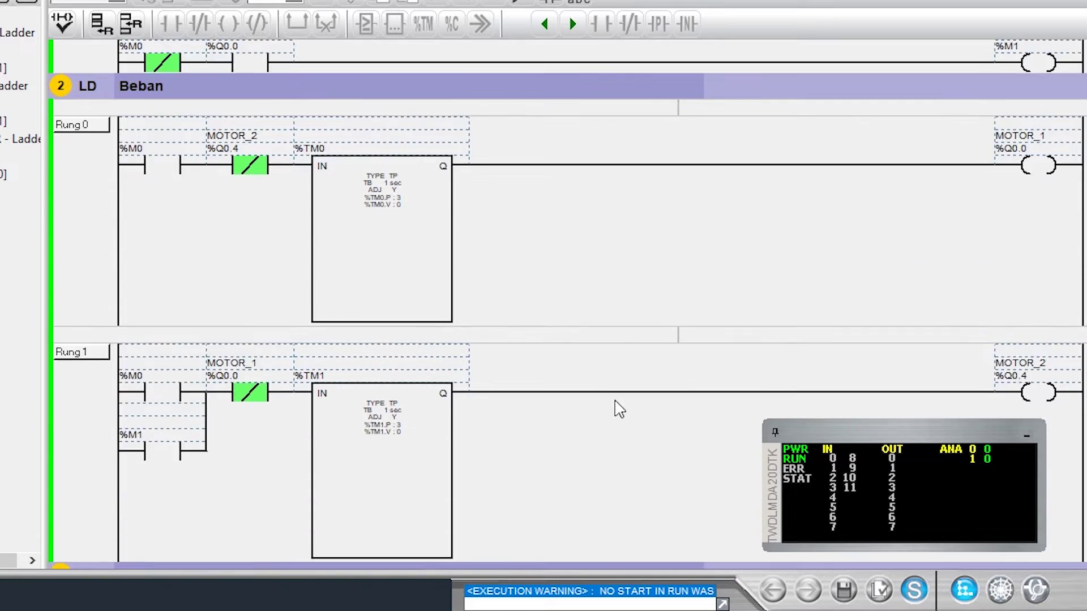
pyautogui.click(834, 455)
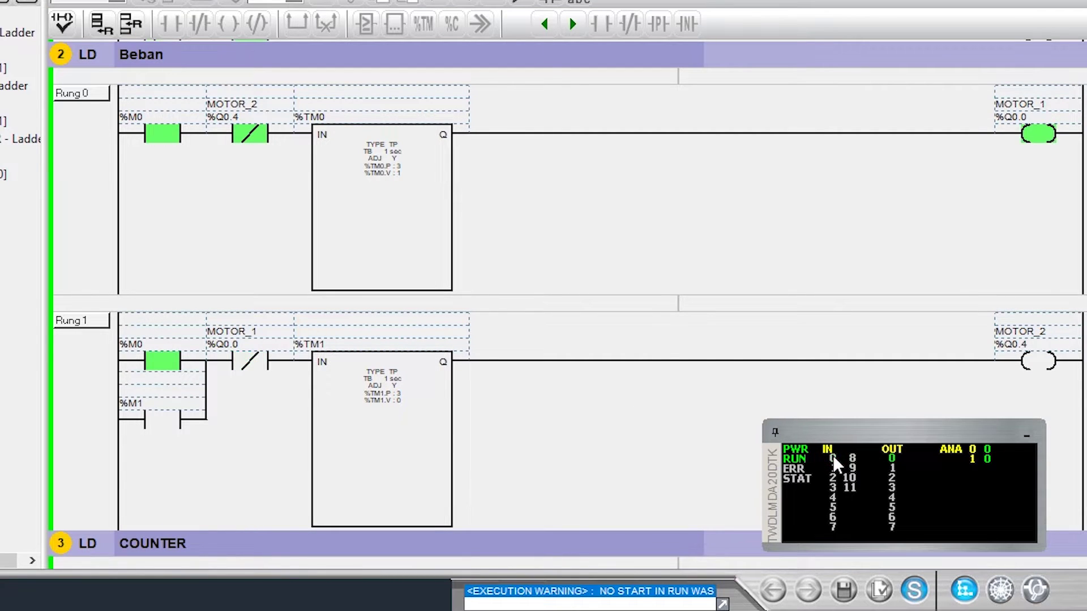
pyautogui.scroll(-1, 638, 425)
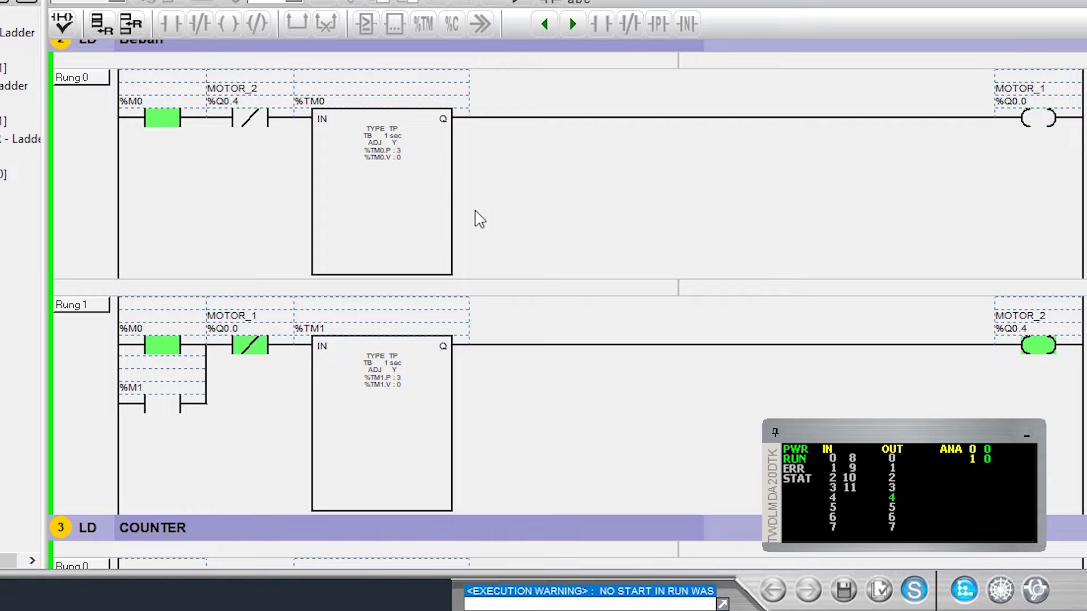
pyautogui.scroll(-1, 553, 313)
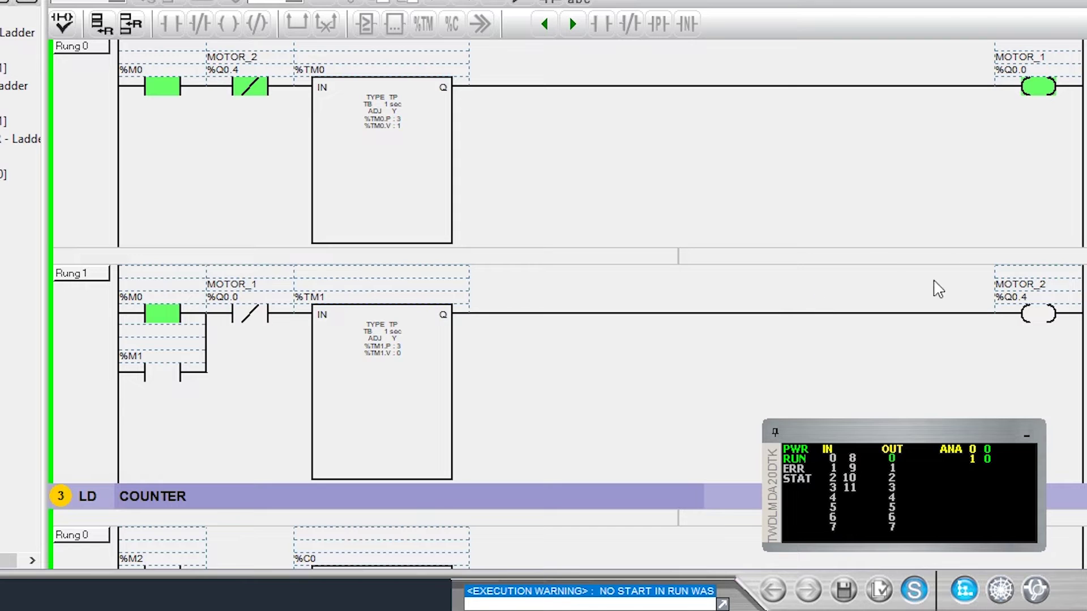
# Monitor the %C0 counter in the COUNTER section and move the I/O panel clear of the %M2 coil
pyautogui.scroll(-3, 708, 377)
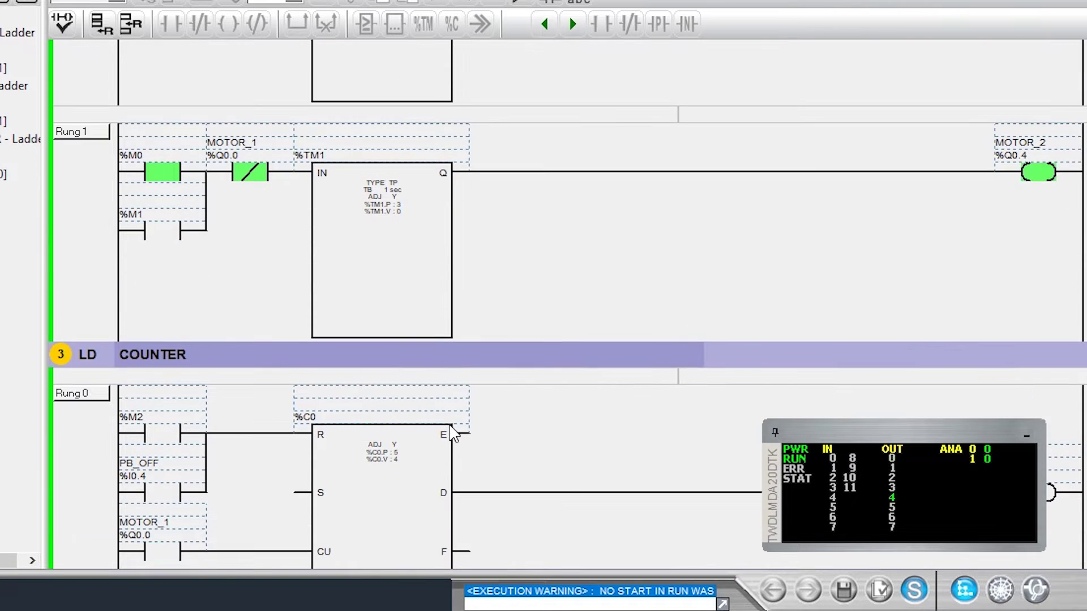
pyautogui.scroll(-1, 402, 484)
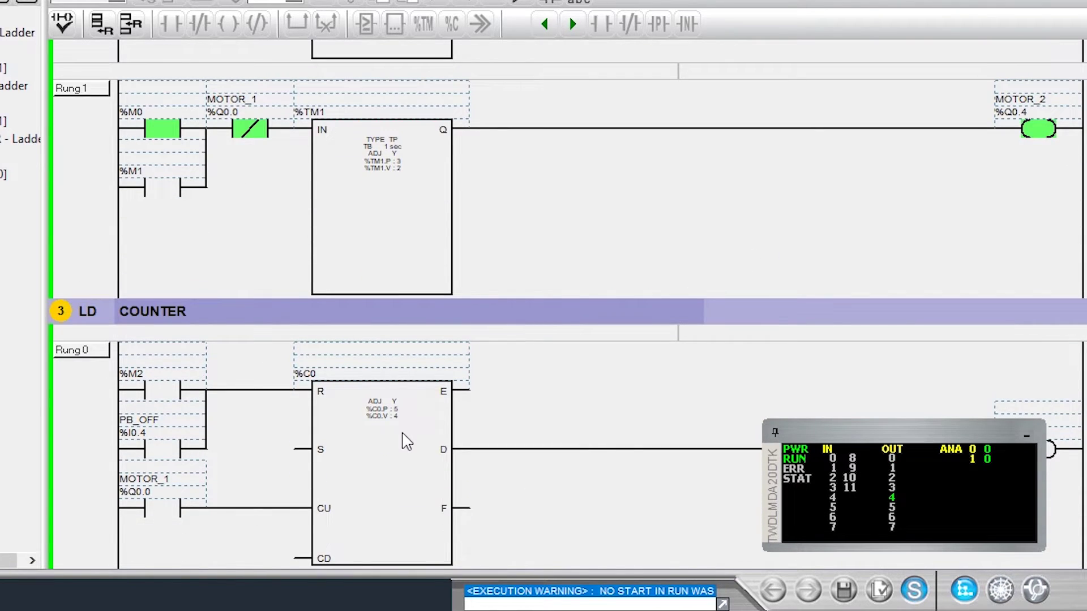
pyautogui.moveTo(853, 432); pyautogui.dragTo(781, 209)
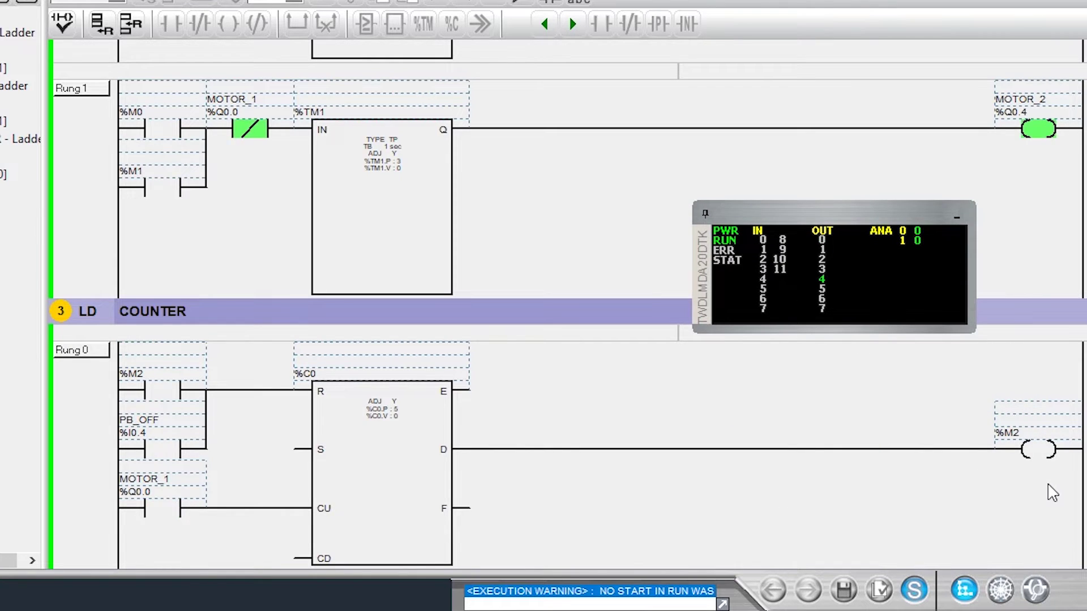
# Trace %M2 between its normally closed contact in Control Rung 0 and its coil in the COUNTER rung
pyautogui.scroll(1, 1052, 492)
pyautogui.scroll(2, 962, 465)
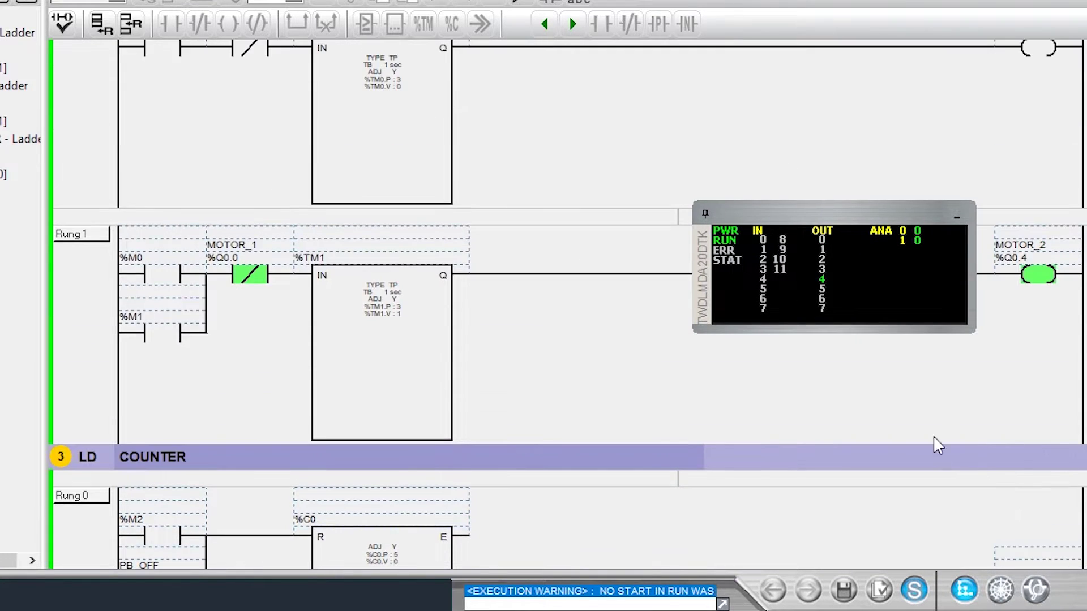
pyautogui.scroll(2, 193, 305)
pyautogui.scroll(4, 340, 405)
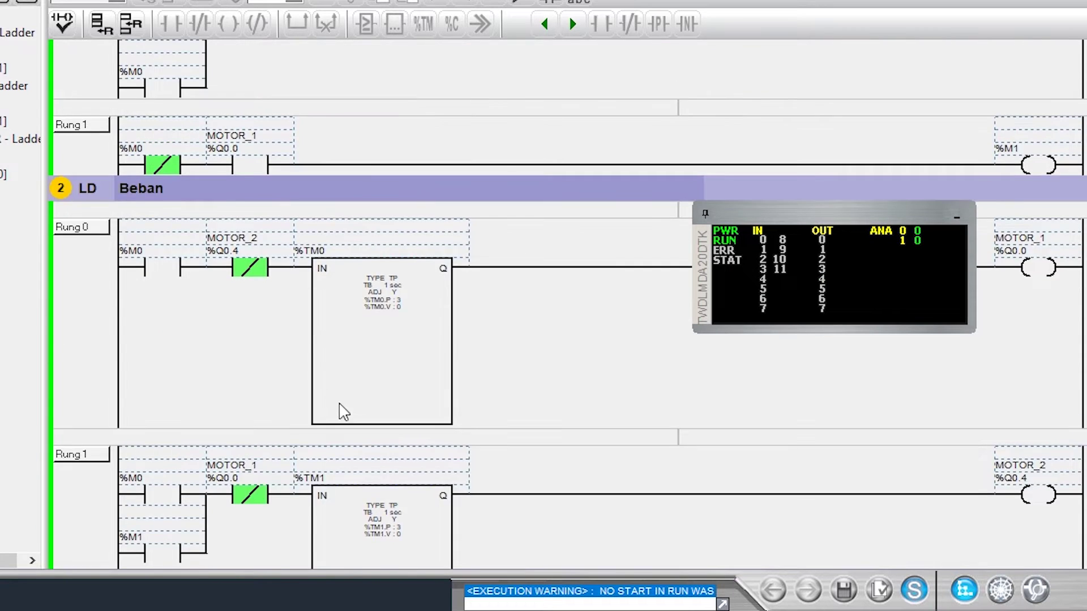
pyautogui.click(338, 132)
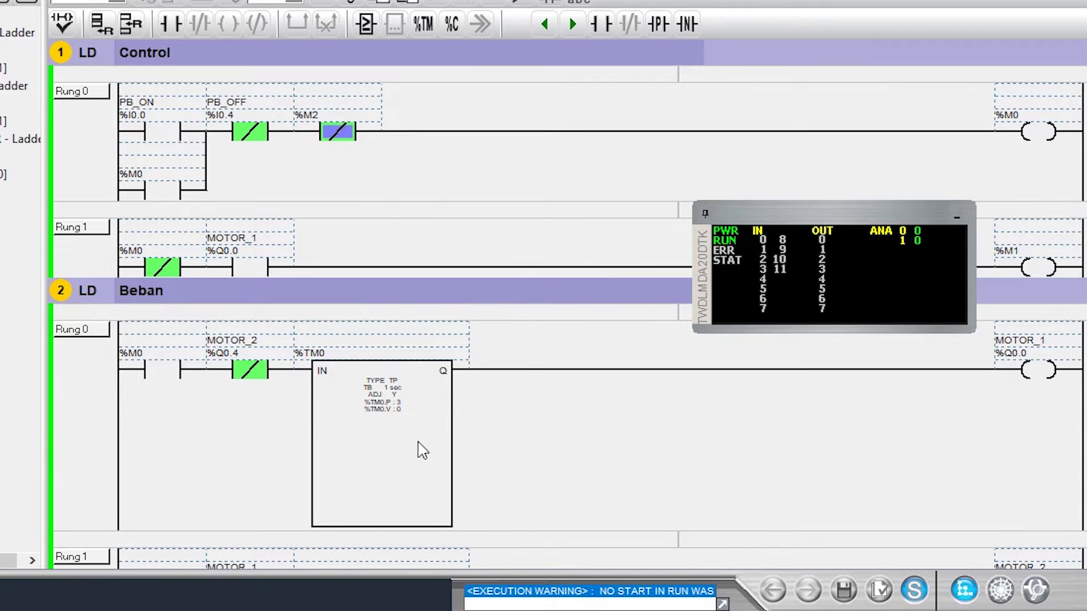
pyautogui.scroll(-5, 420, 449)
pyautogui.scroll(-3, 898, 546)
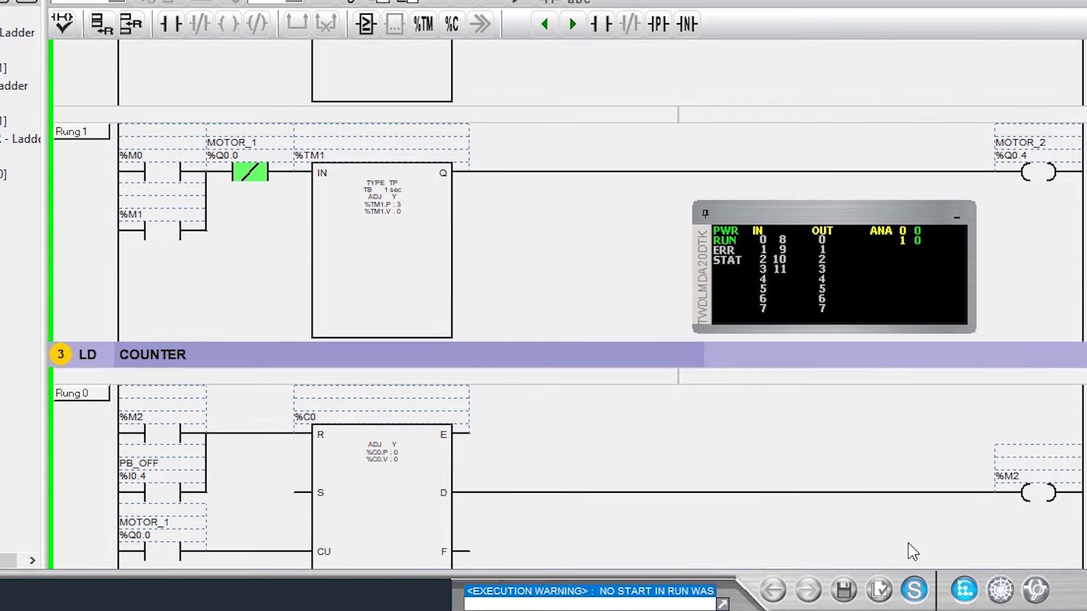
pyautogui.click(1039, 498)
pyautogui.scroll(1, 485, 453)
pyautogui.scroll(-2, 486, 453)
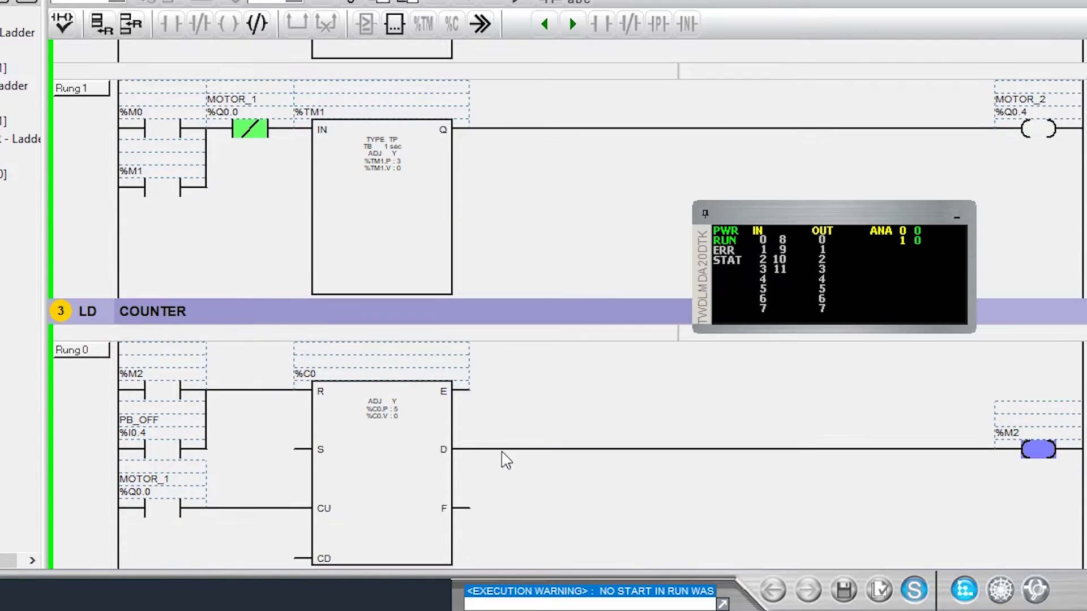
# Start the sequence with input 0, stop it with input 4 (PB_OFF), and check the %M0 contacts in both Beban rungs
pyautogui.click(763, 239)
pyautogui.scroll(5, 609, 338)
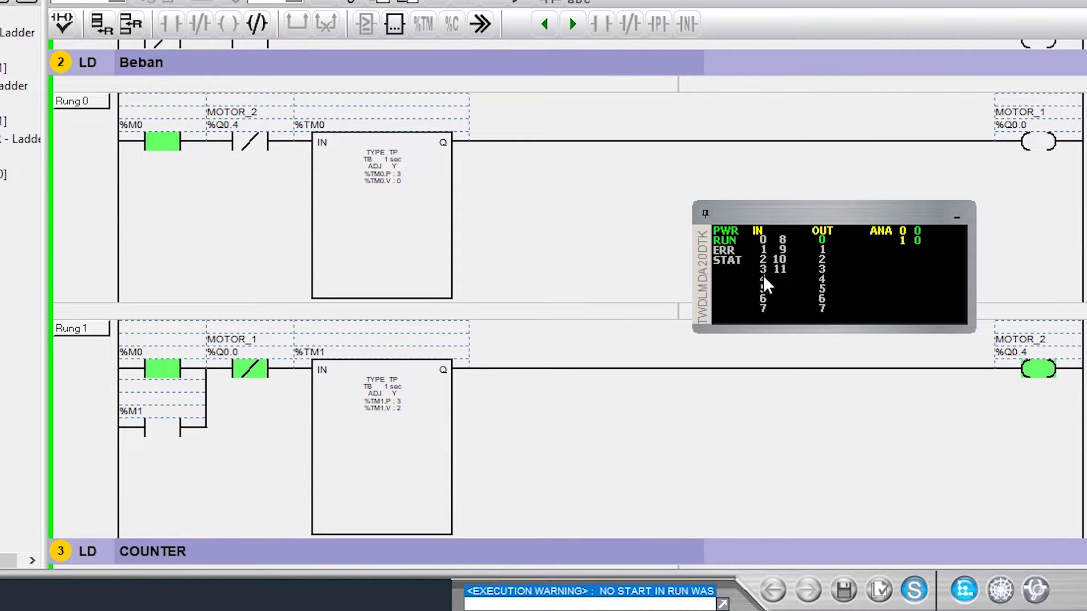
pyautogui.click(763, 276)
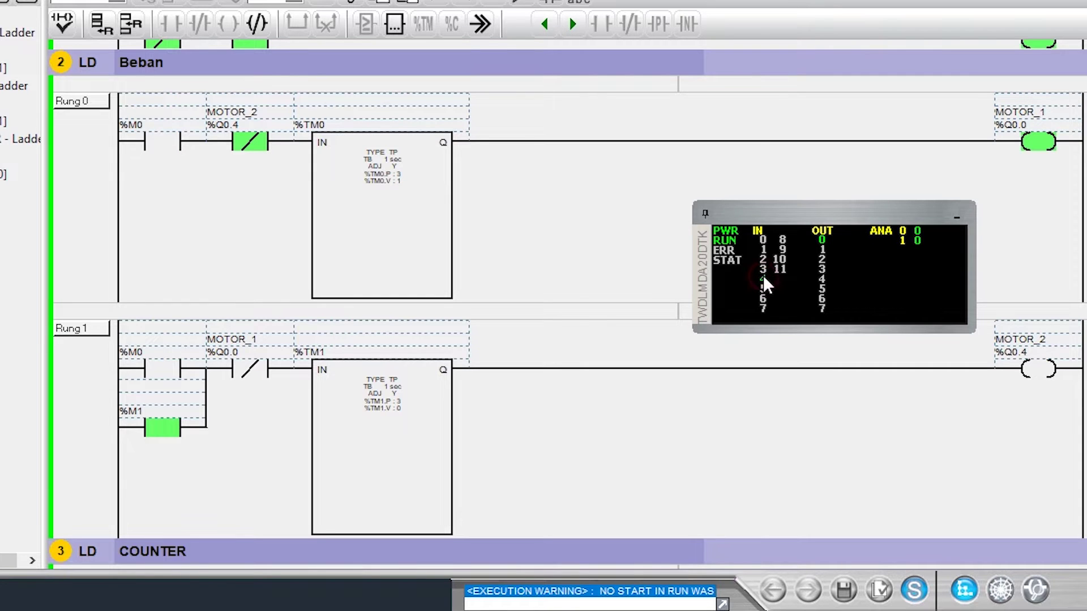
pyautogui.click(151, 142)
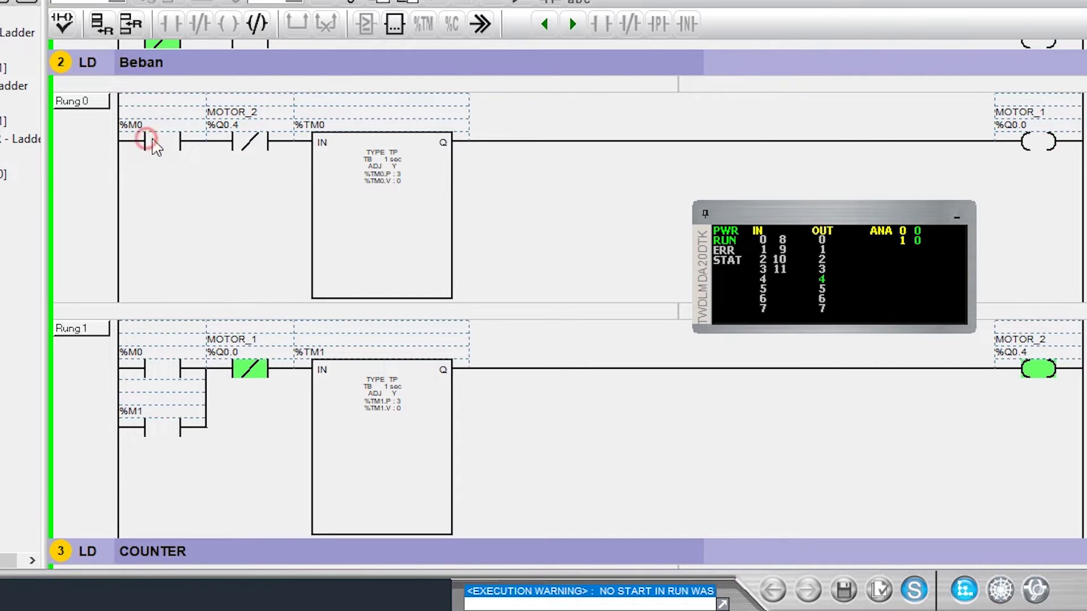
pyautogui.click(164, 368)
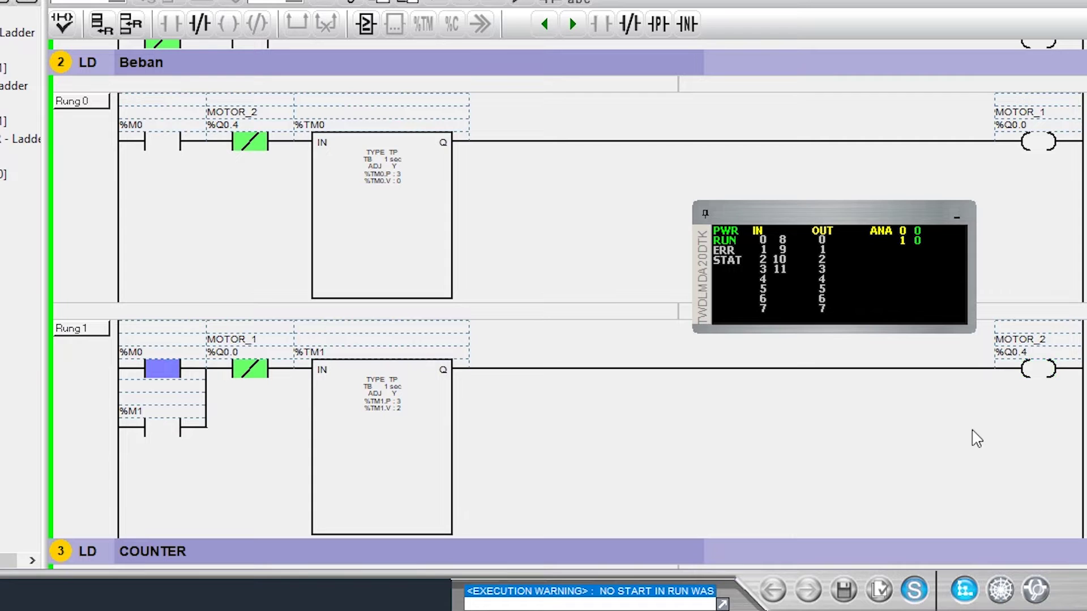
pyautogui.click(934, 413)
# Check the %C0 counter and its PB_OFF reset contact, and switch input 0 on and off to restart the sequence
pyautogui.scroll(-4, 650, 408)
pyautogui.scroll(-1, 615, 446)
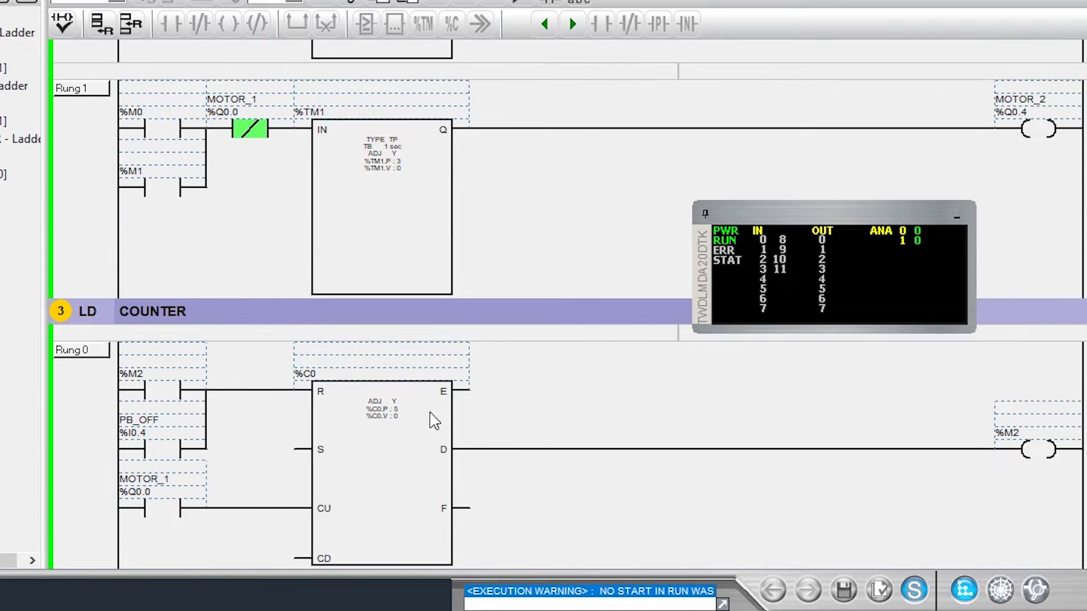
pyautogui.click(407, 428)
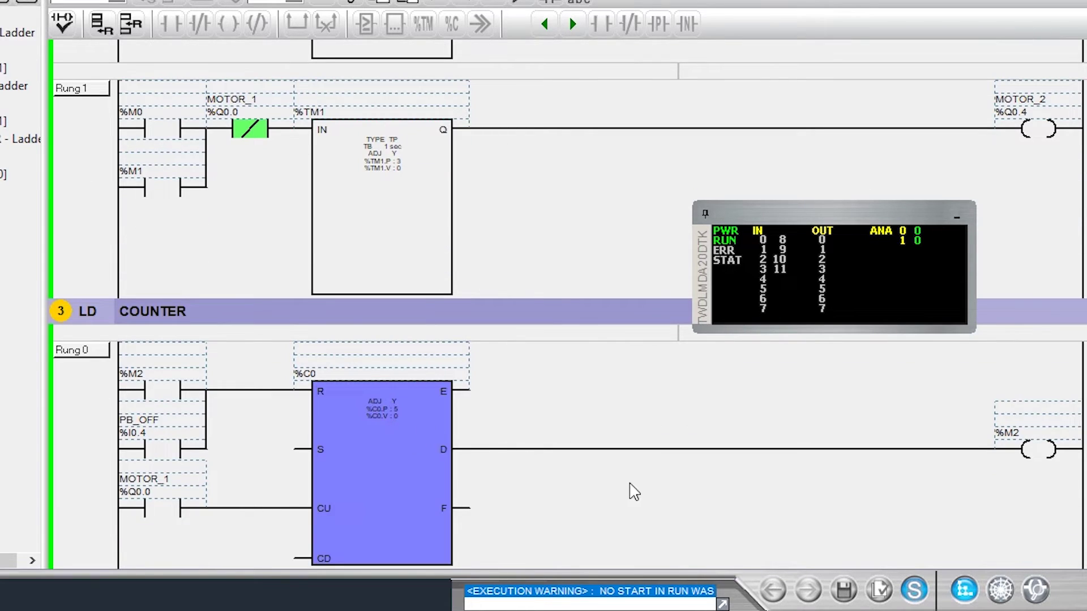
pyautogui.click(175, 452)
pyautogui.click(763, 238)
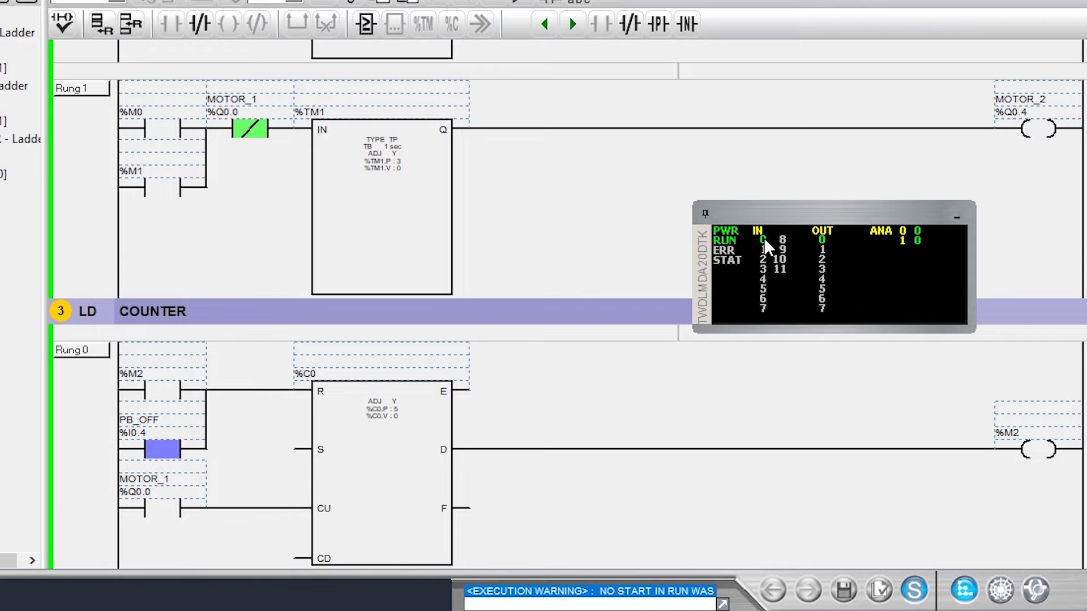
pyautogui.click(763, 236)
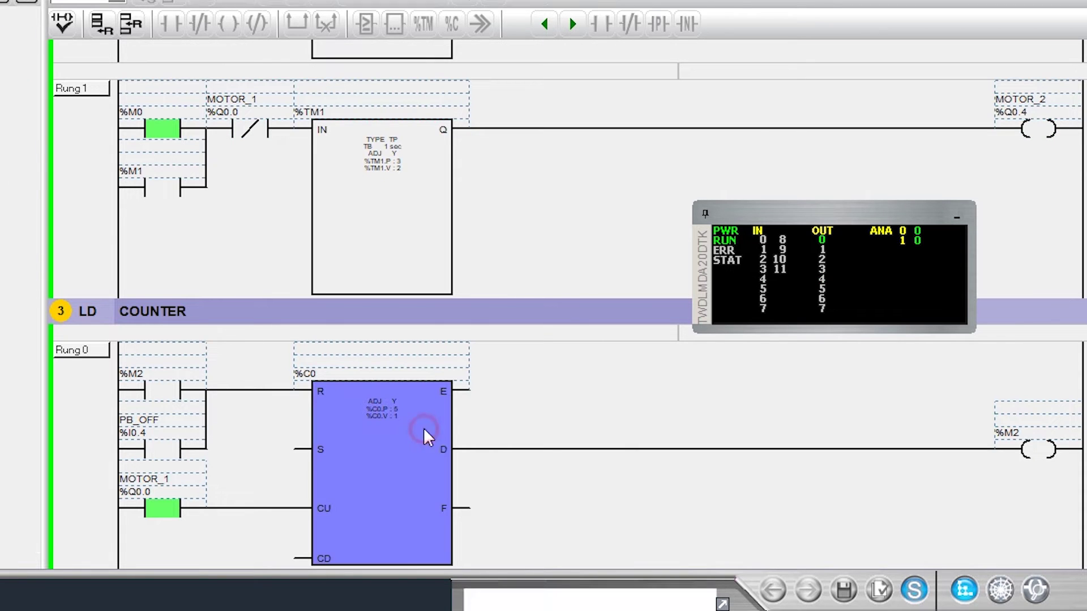
# Stop the motor sequence with input 4 (PB_OFF), check the Beban and Control rungs, and end the simulation
pyautogui.click(762, 277)
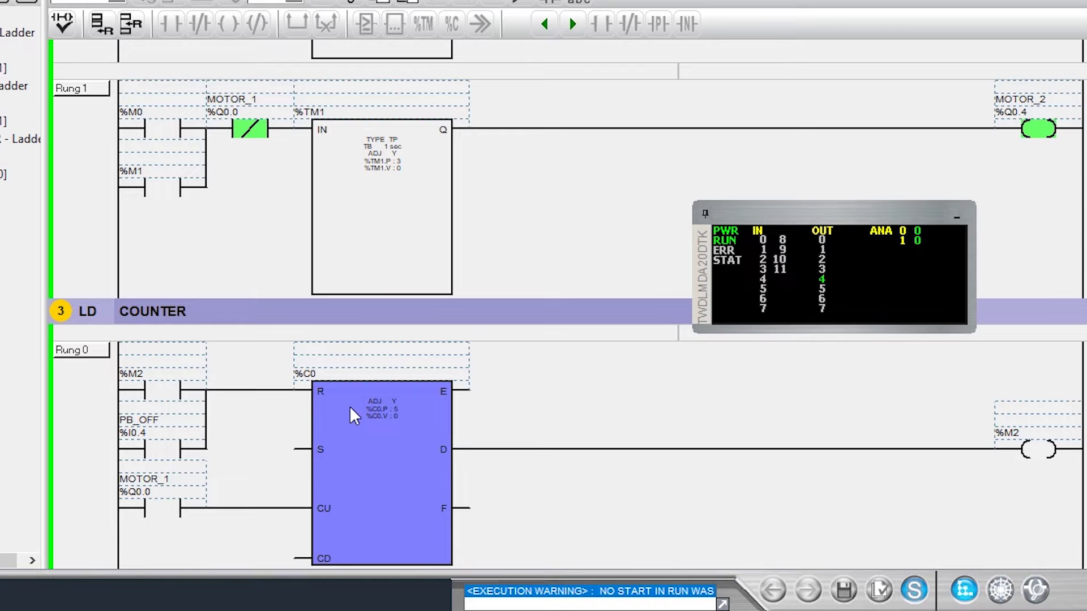
pyautogui.scroll(5, 486, 450)
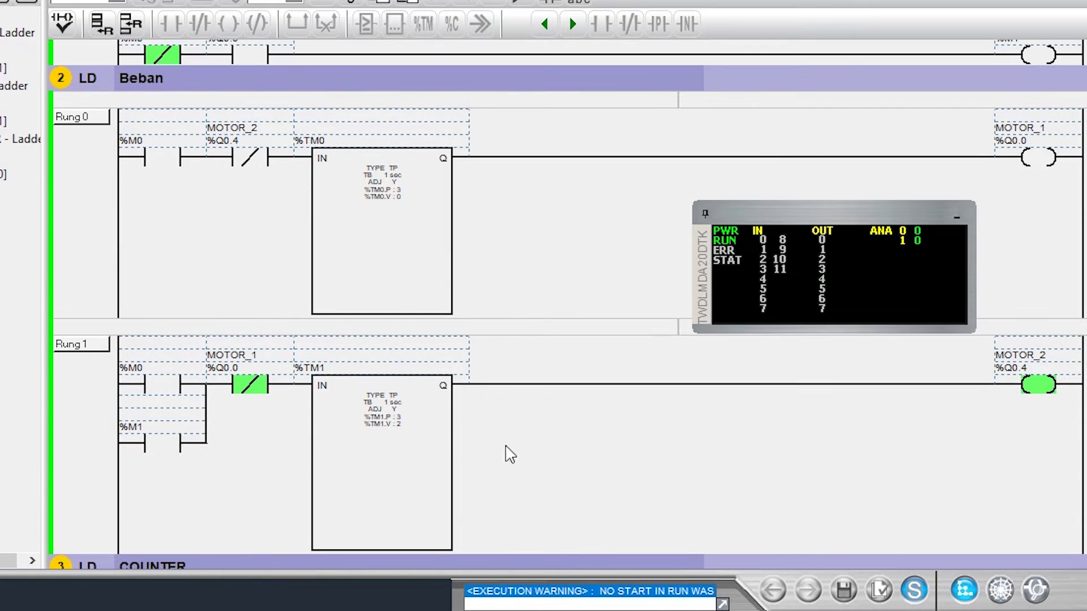
pyautogui.scroll(5, 590, 408)
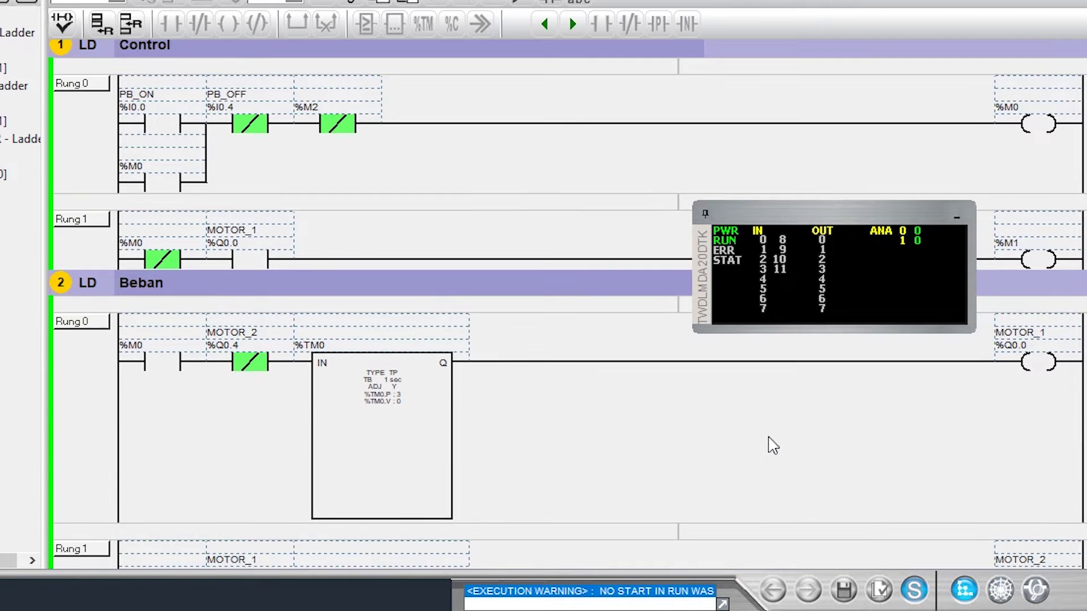
pyautogui.click(916, 591)
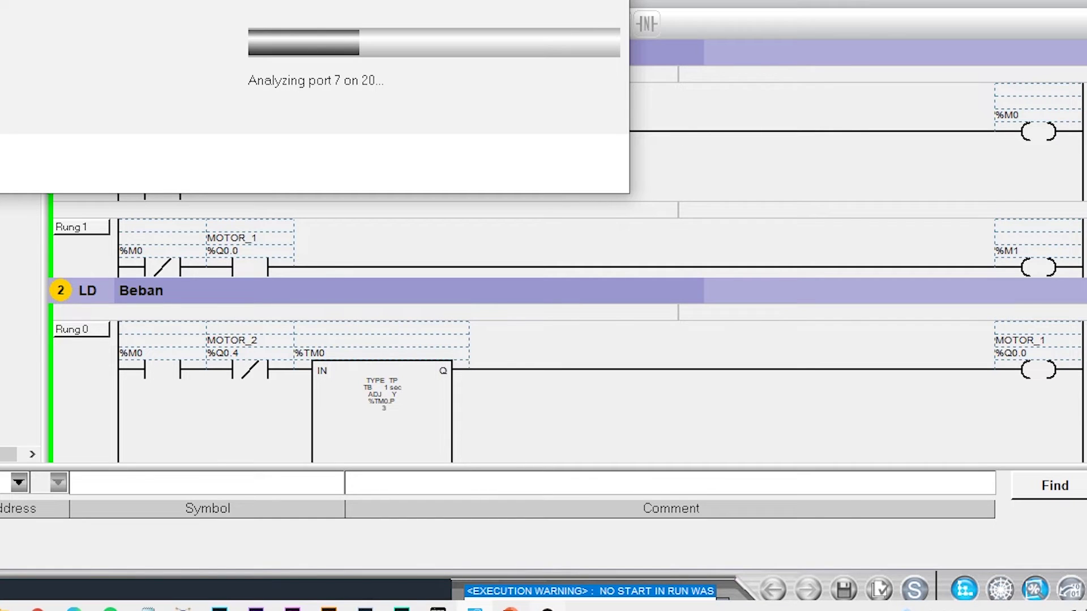
# Switch to the project with the COUNTER and OPERATION sections and examine the %C0 and %C1 counter blocks
pyautogui.click(550, 608)
pyautogui.click(774, 58)
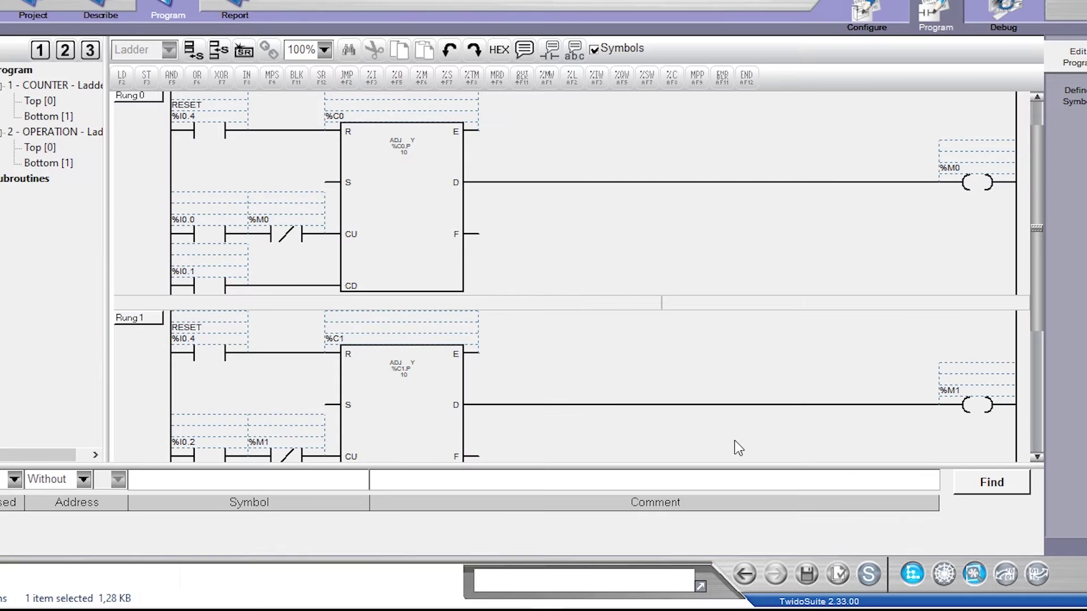
pyautogui.scroll(1, 429, 198)
pyautogui.click(420, 218)
pyautogui.scroll(-2, 538, 267)
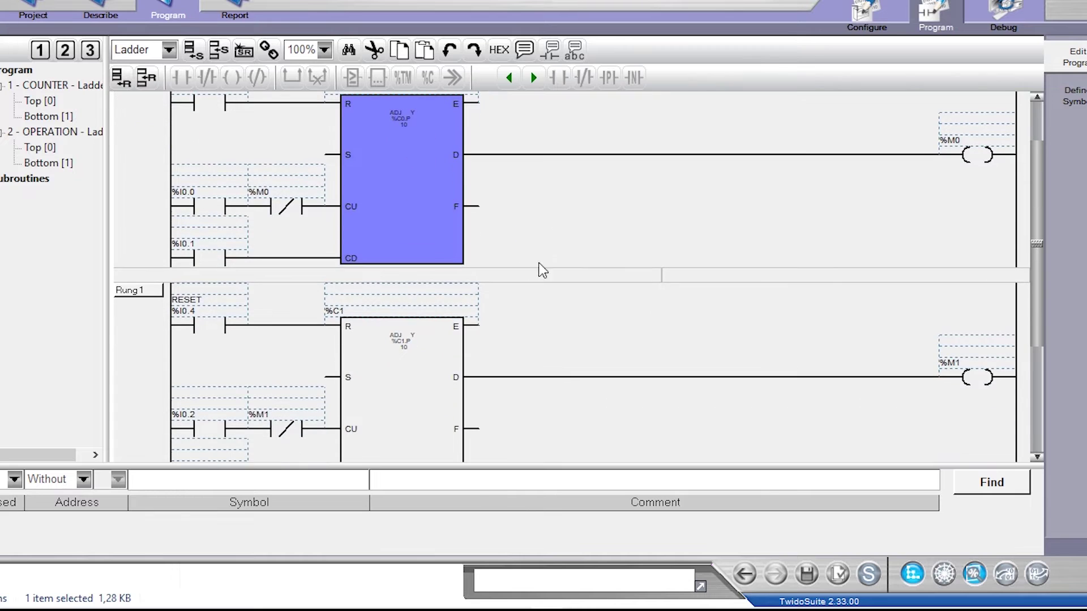
pyautogui.click(419, 318)
pyautogui.scroll(-4, 620, 242)
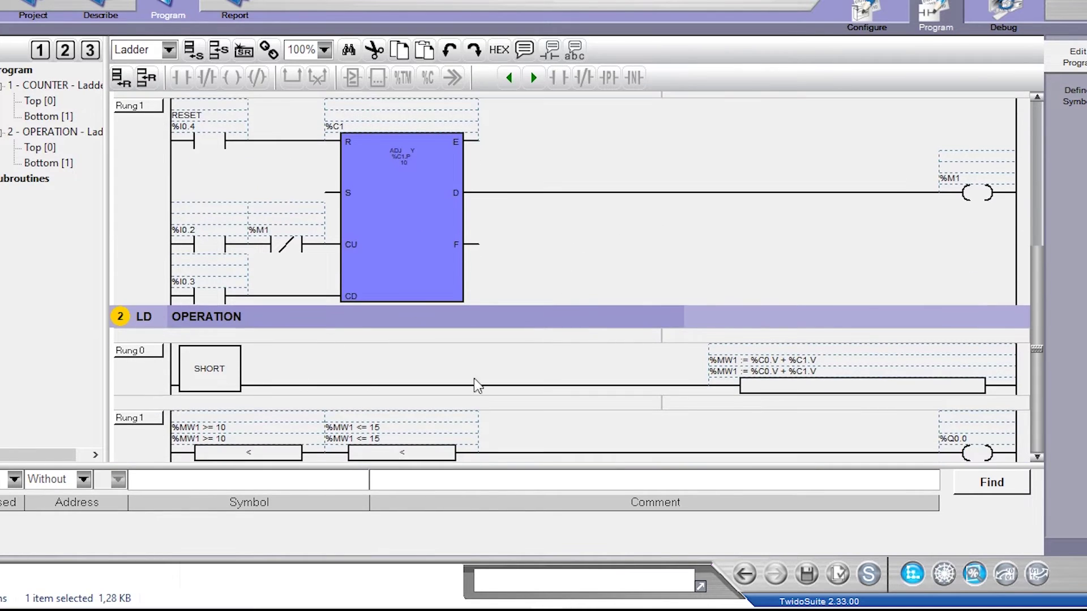
# Examine the %MW1 sum block in the OPERATION section, its two comparison blocks, and the %Q0.0 coil
pyautogui.click(779, 386)
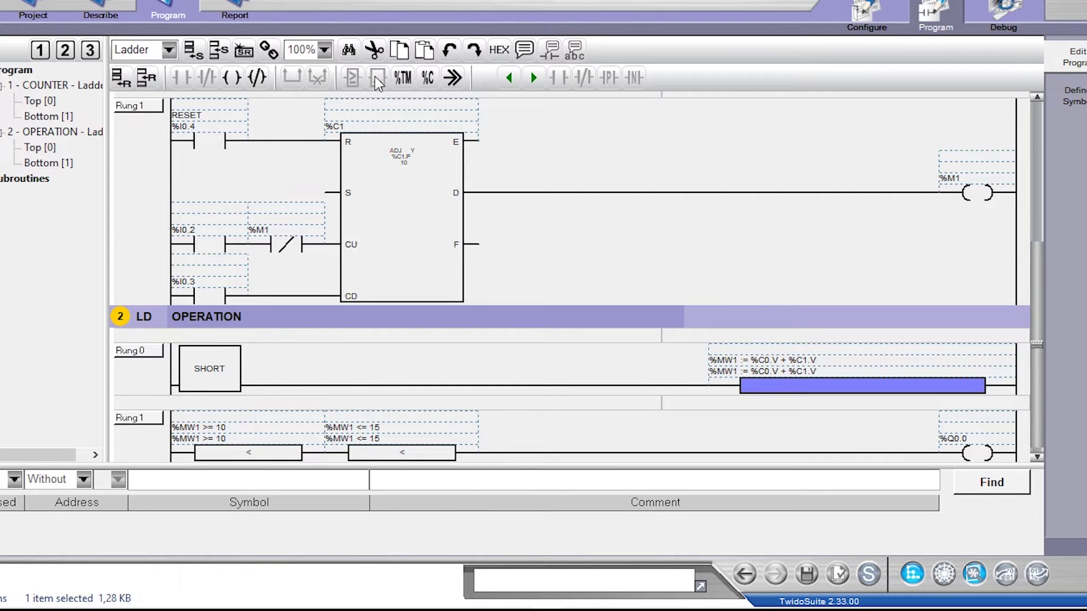
pyautogui.doubleClick(241, 448)
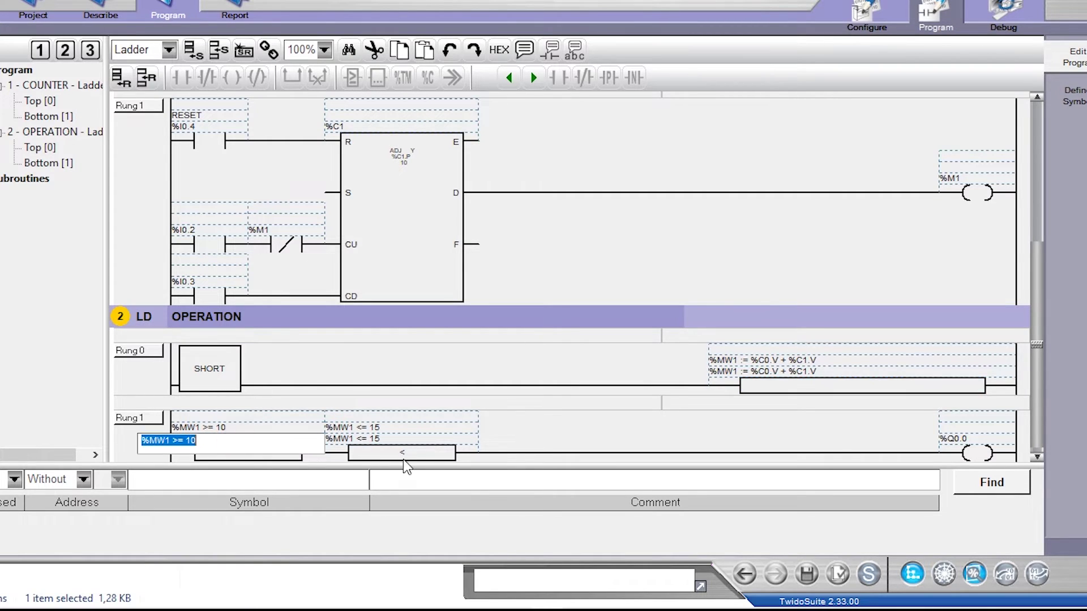
pyautogui.click(404, 454)
pyautogui.click(260, 454)
pyautogui.click(403, 455)
pyautogui.click(981, 455)
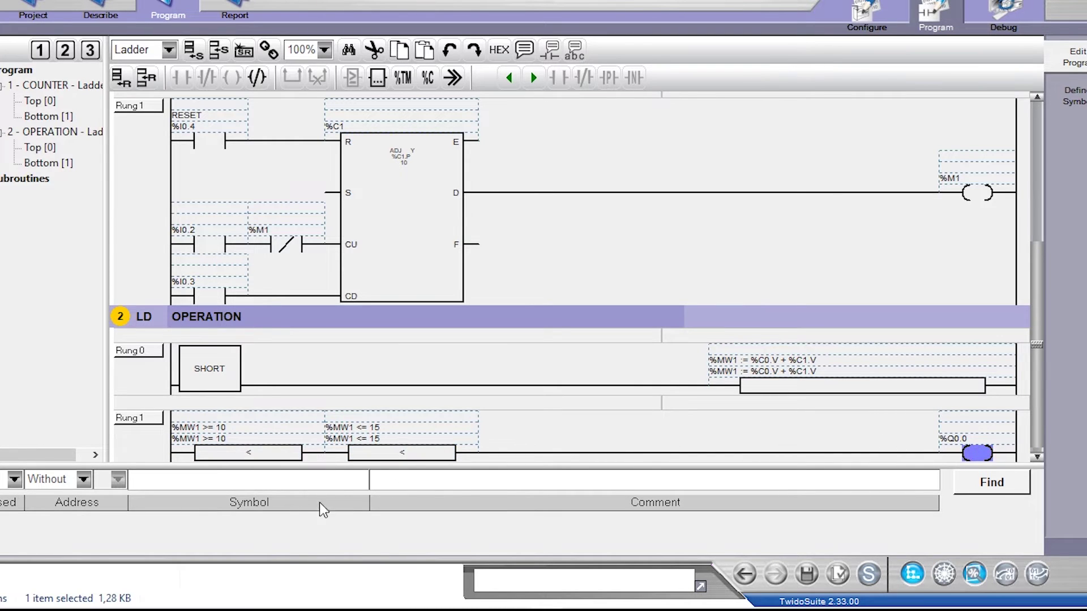
# Start the simulator for the counter program, set the PLC to run, and close the simulation control window
pyautogui.scroll(5, 365, 413)
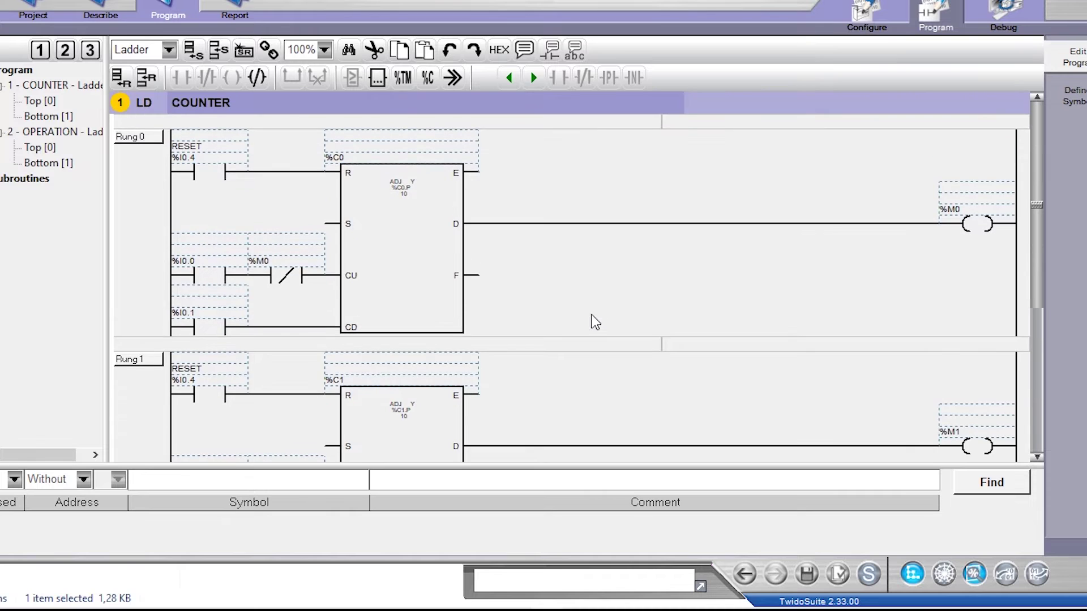
pyautogui.click(868, 574)
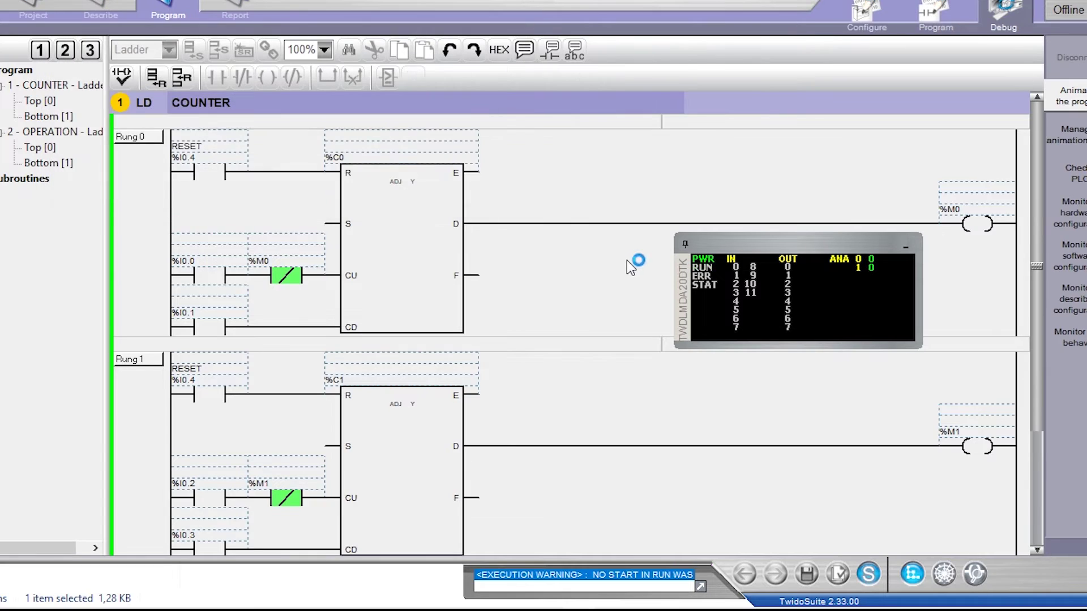
pyautogui.scroll(-3, 538, 357)
pyautogui.click(453, 478)
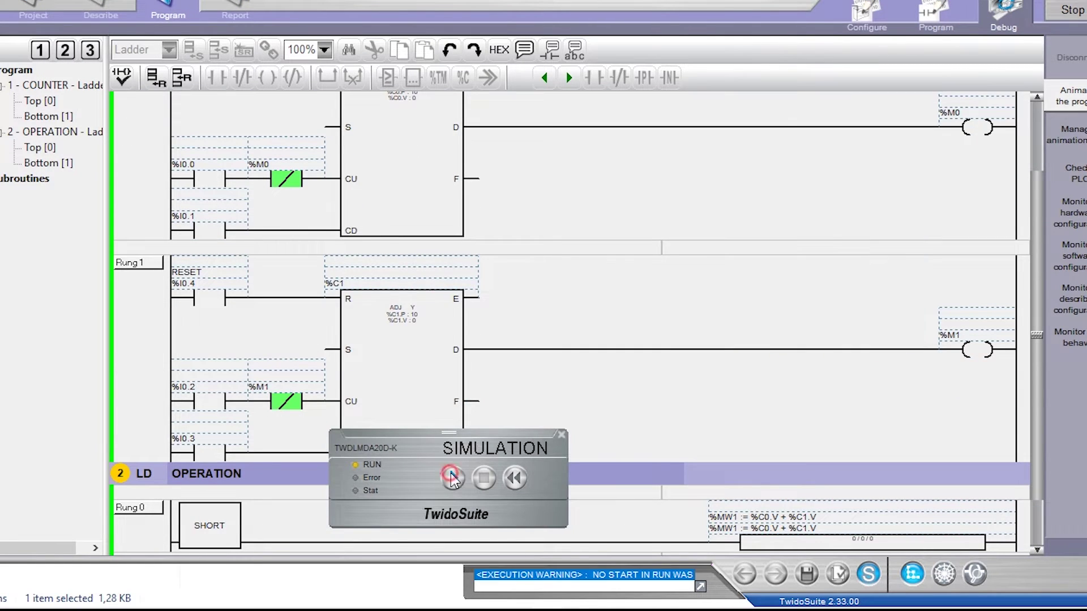
pyautogui.click(557, 313)
pyautogui.click(562, 435)
# Bring up the I/O panel and trace the %I0.0 contact and the Rung 1 input contacts feeding the counters
pyautogui.moveTo(681, 594)
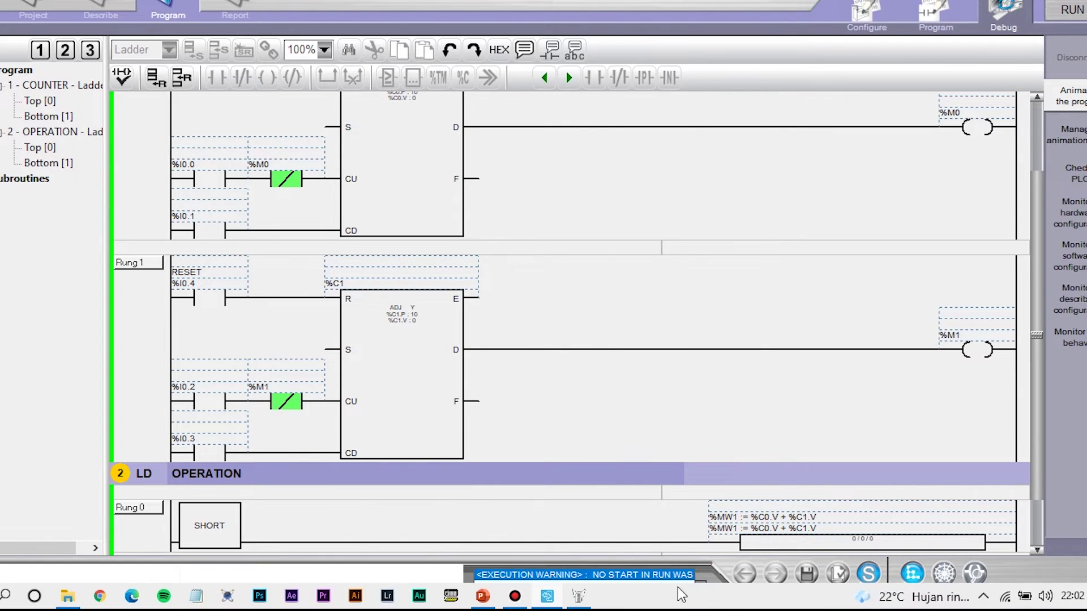
pyautogui.click(580, 596)
pyautogui.scroll(3, 522, 335)
pyautogui.scroll(-2, 664, 284)
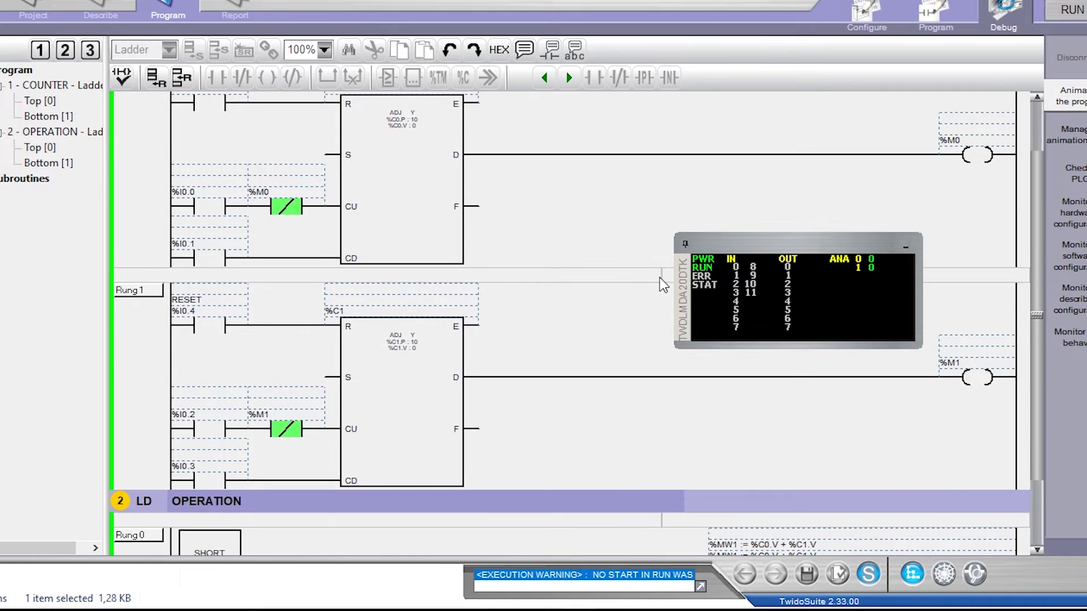
pyautogui.scroll(3, 664, 285)
pyautogui.click(213, 244)
pyautogui.scroll(-4, 283, 353)
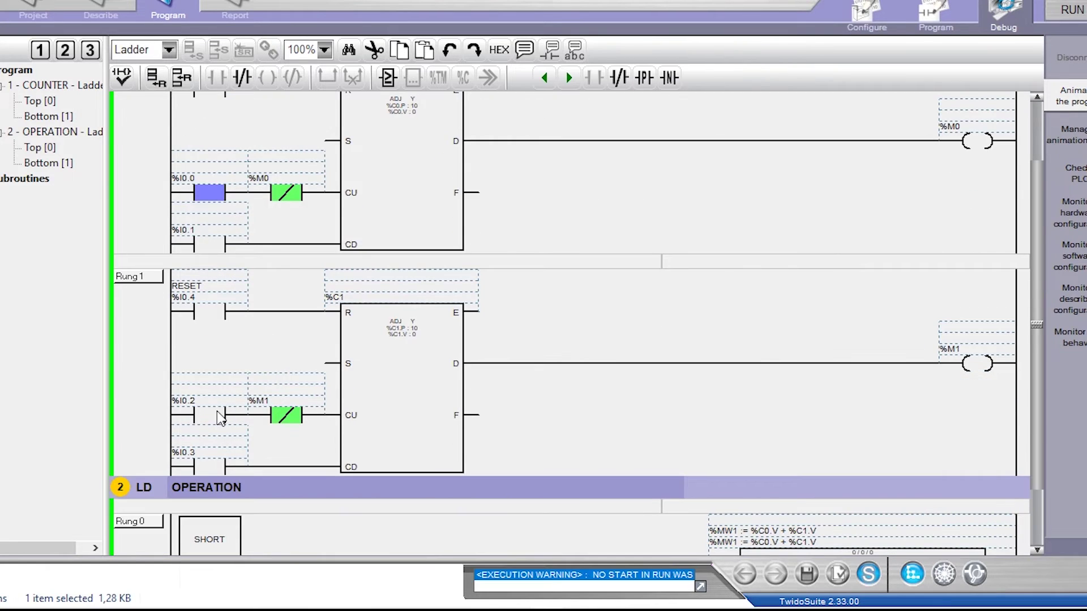
pyautogui.scroll(-2, 532, 303)
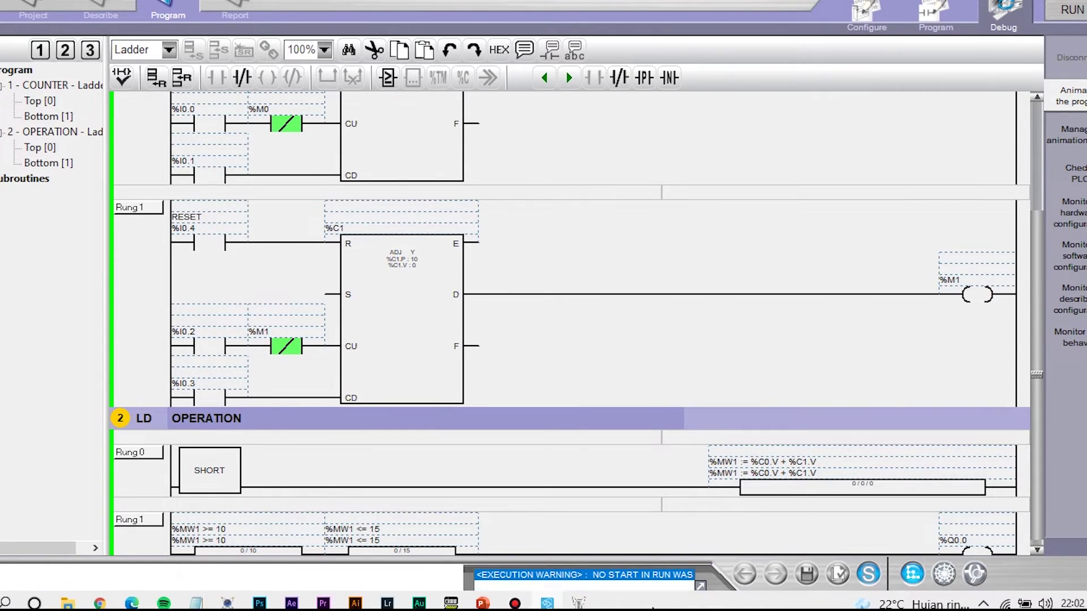
# Switch input 0 on and off repeatedly to count %C0 up to 5
pyautogui.click(577, 602)
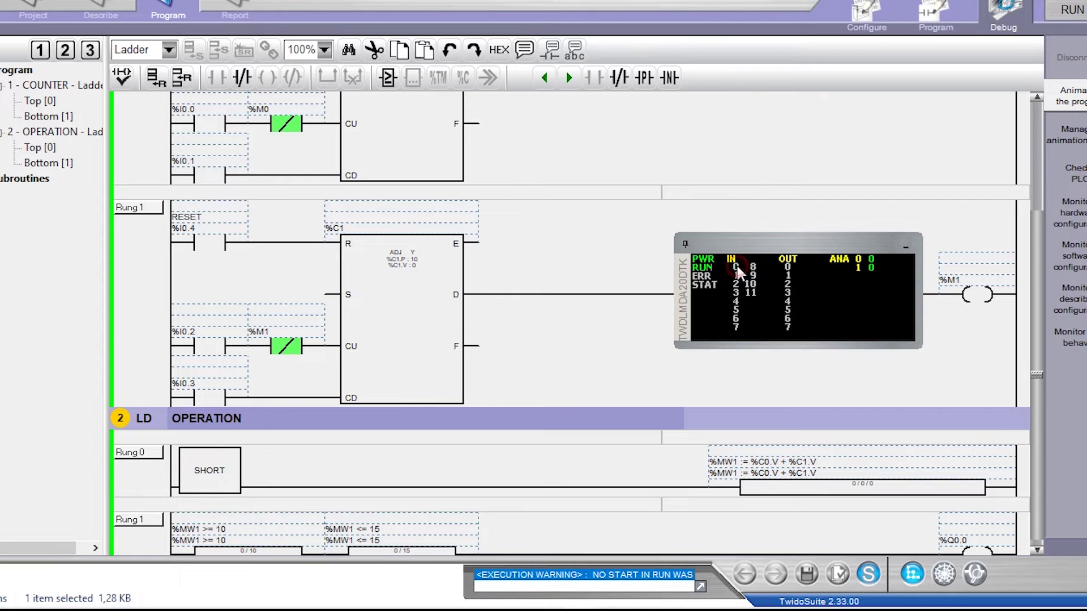
pyautogui.scroll(3, 498, 345)
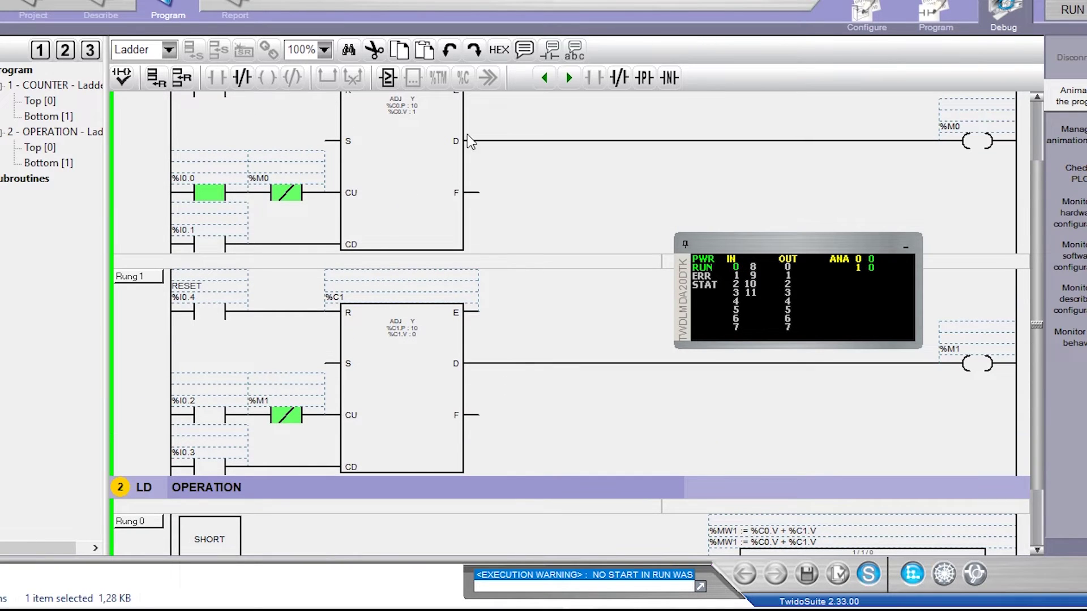
pyautogui.click(736, 267)
pyautogui.click(736, 267)
pyautogui.click(736, 267)
pyautogui.click(738, 269)
pyautogui.click(738, 269)
pyautogui.click(738, 269)
pyautogui.click(738, 270)
pyautogui.click(737, 269)
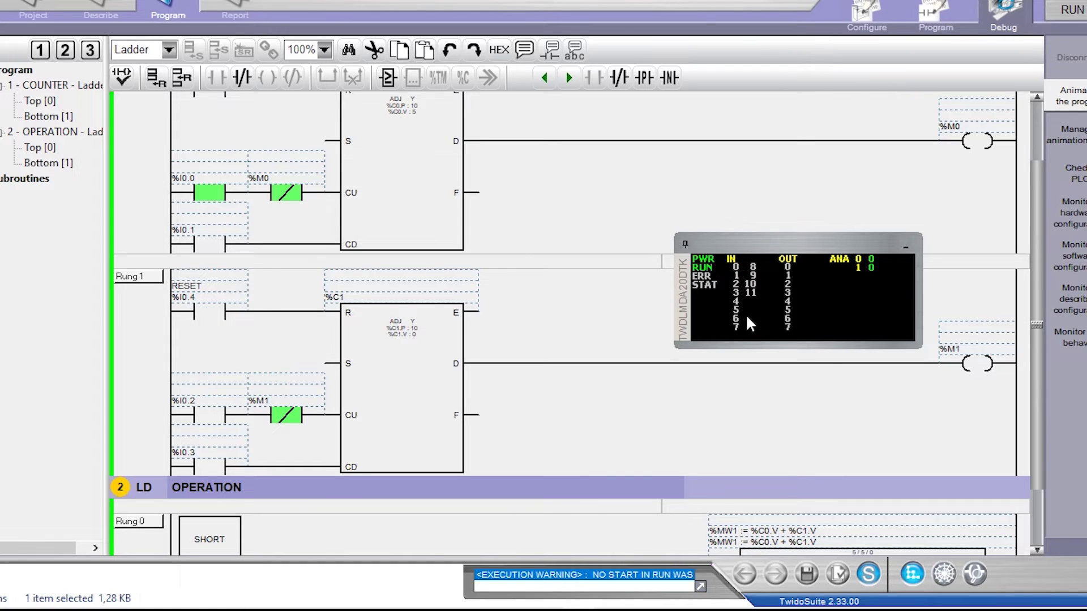
pyautogui.click(737, 269)
# Switch input 2 on and off repeatedly to count %C1 up to 5
pyautogui.click(736, 284)
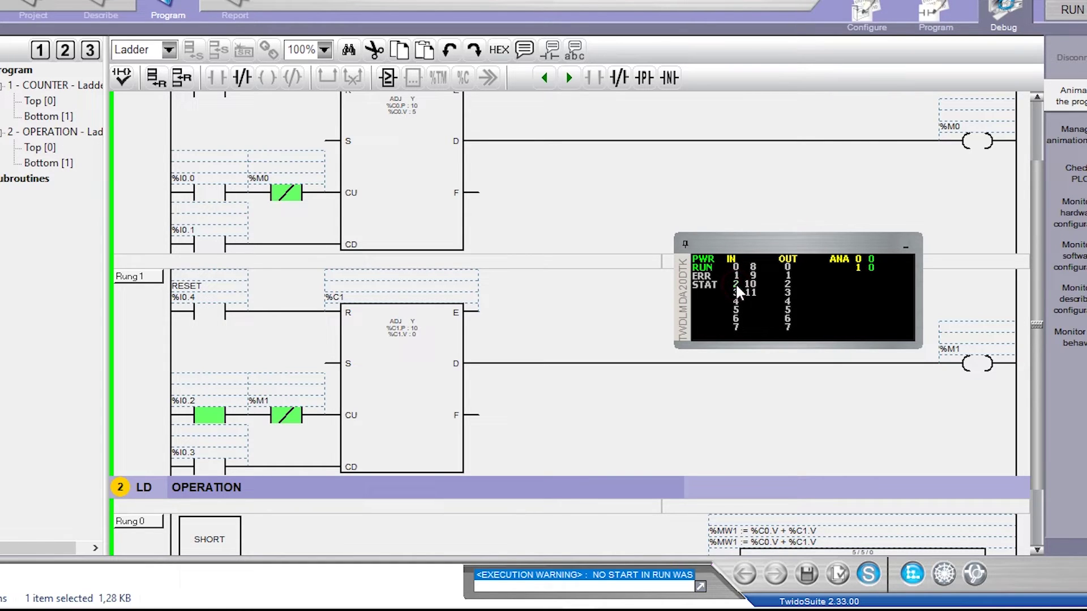
pyautogui.click(736, 285)
pyautogui.click(735, 283)
pyautogui.click(736, 283)
pyautogui.click(735, 283)
pyautogui.click(735, 283)
pyautogui.click(736, 283)
pyautogui.click(736, 283)
pyautogui.click(736, 284)
# Check the %Q0.0 coil in the OPERATION section and the current values of the %C1 and %C0 counters
pyautogui.scroll(-3, 514, 395)
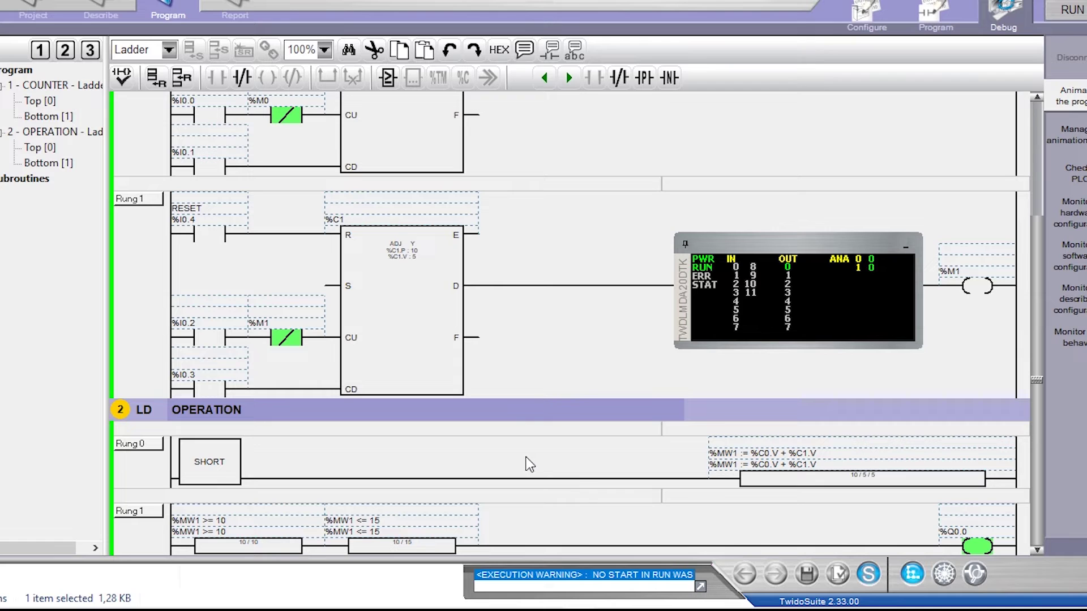
pyautogui.click(974, 548)
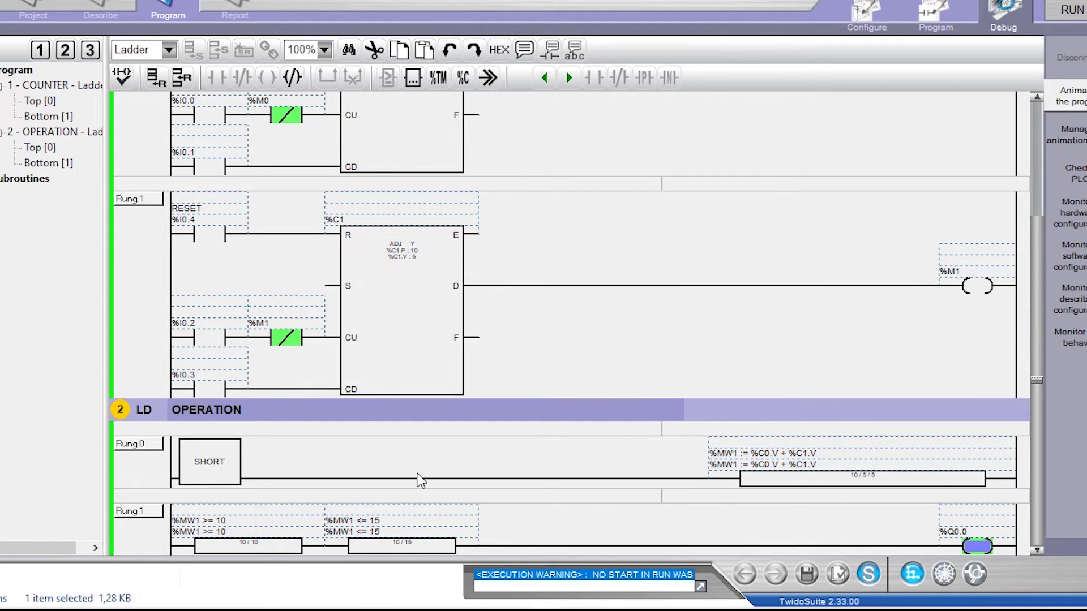
pyautogui.moveTo(643, 606)
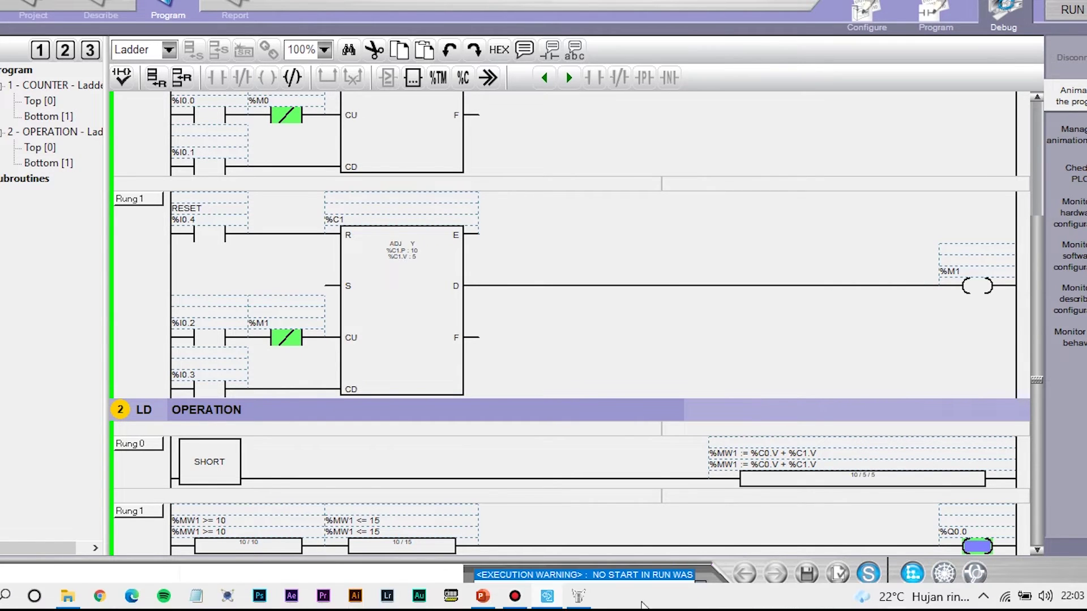
pyautogui.click(577, 597)
pyautogui.scroll(2, 503, 345)
pyautogui.scroll(-1, 461, 376)
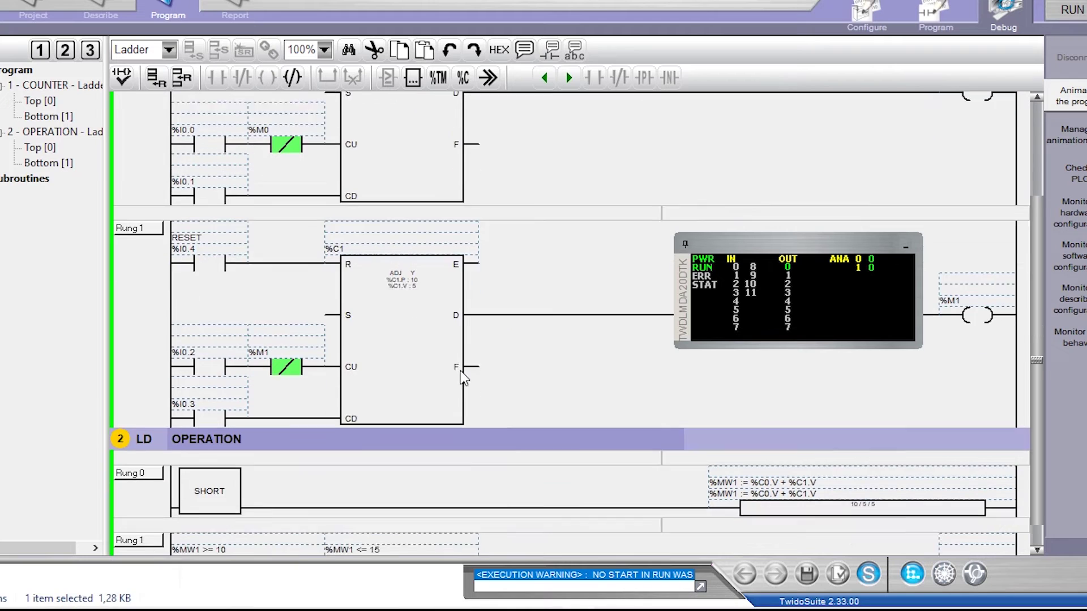
pyautogui.scroll(-1, 461, 376)
pyautogui.click(413, 347)
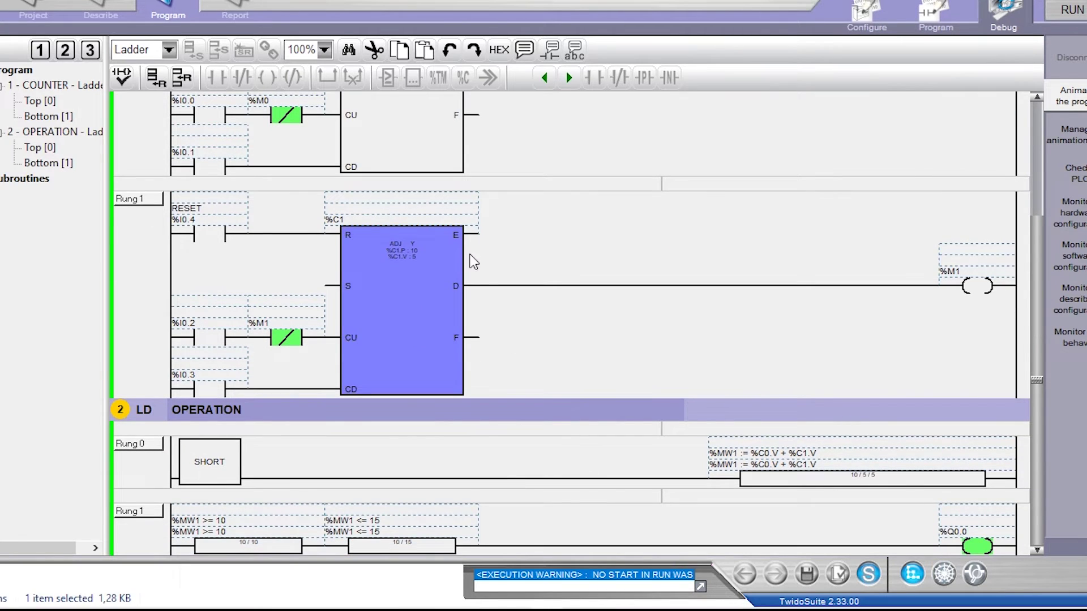
pyautogui.scroll(2, 483, 283)
pyautogui.click(420, 189)
pyautogui.scroll(-2, 420, 189)
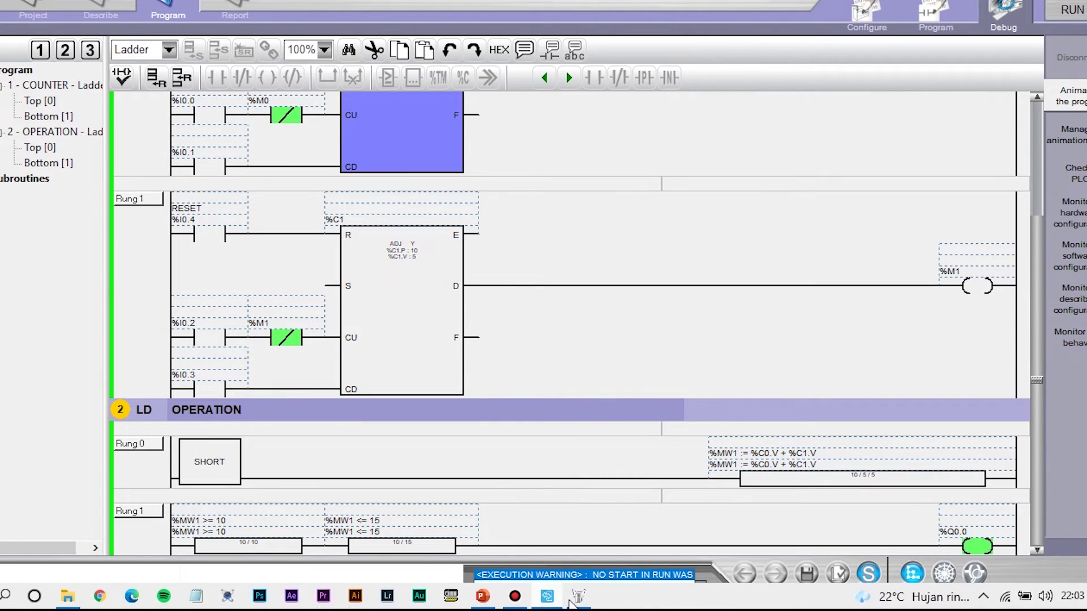
# Switch input 0 on and off repeatedly to raise the %C0 count to 10
pyautogui.click(577, 605)
pyautogui.scroll(3, 492, 330)
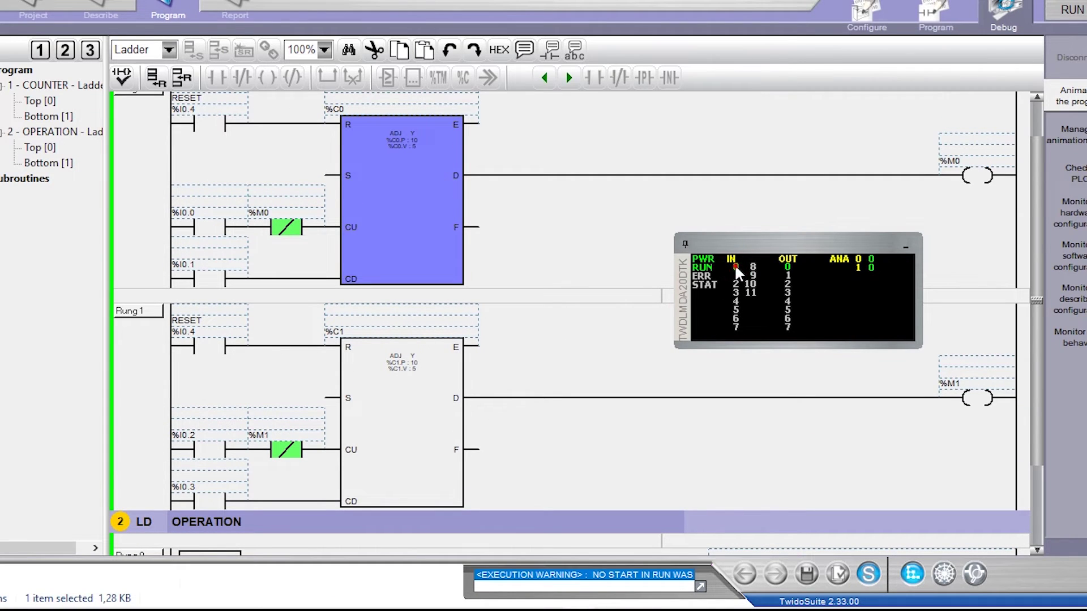
pyautogui.click(736, 271)
pyautogui.click(736, 271)
pyautogui.click(736, 269)
pyautogui.click(737, 269)
pyautogui.click(736, 270)
pyautogui.click(736, 270)
pyautogui.click(736, 270)
pyautogui.click(736, 270)
pyautogui.click(738, 268)
# Check the %M0 coil and its normally closed contact, and pulse input 0 further to test the %C0 count limit
pyautogui.click(966, 183)
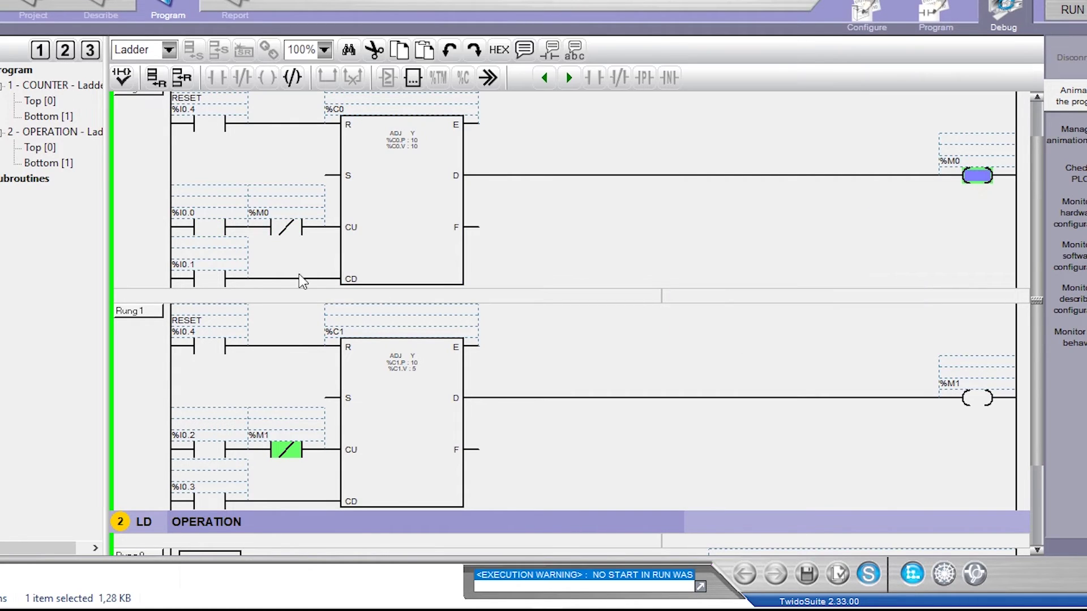
pyautogui.click(285, 234)
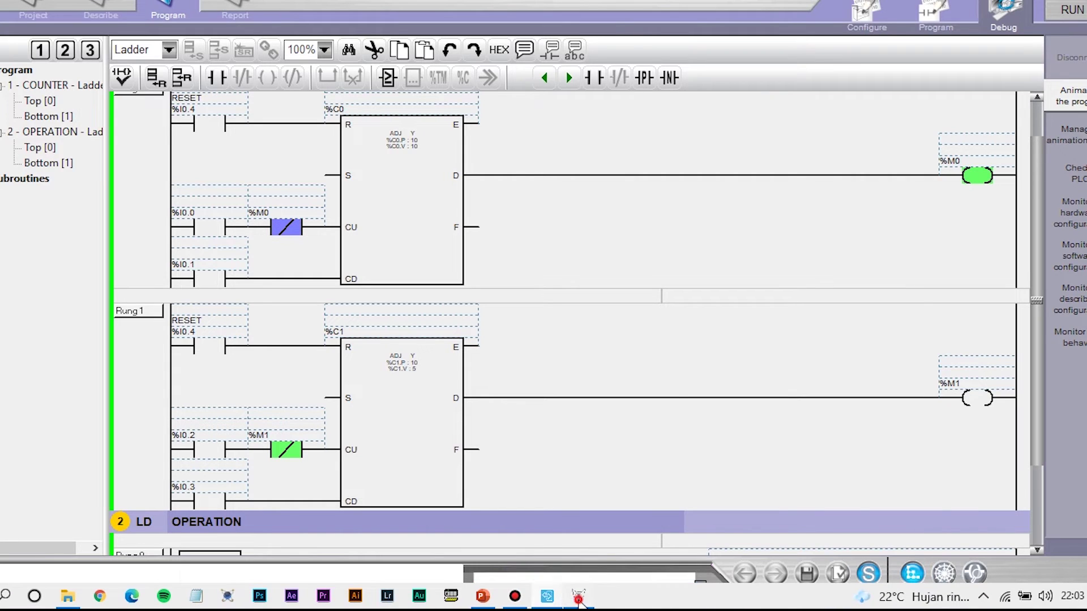
pyautogui.click(579, 596)
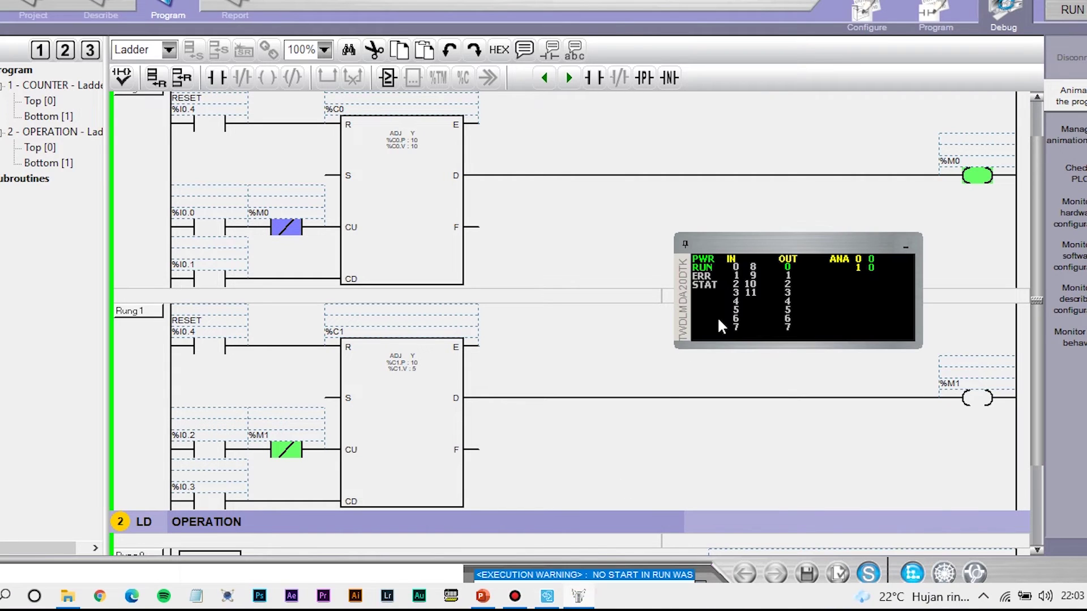
pyautogui.click(736, 267)
pyautogui.click(736, 267)
pyautogui.click(736, 268)
pyautogui.click(738, 270)
pyautogui.click(738, 270)
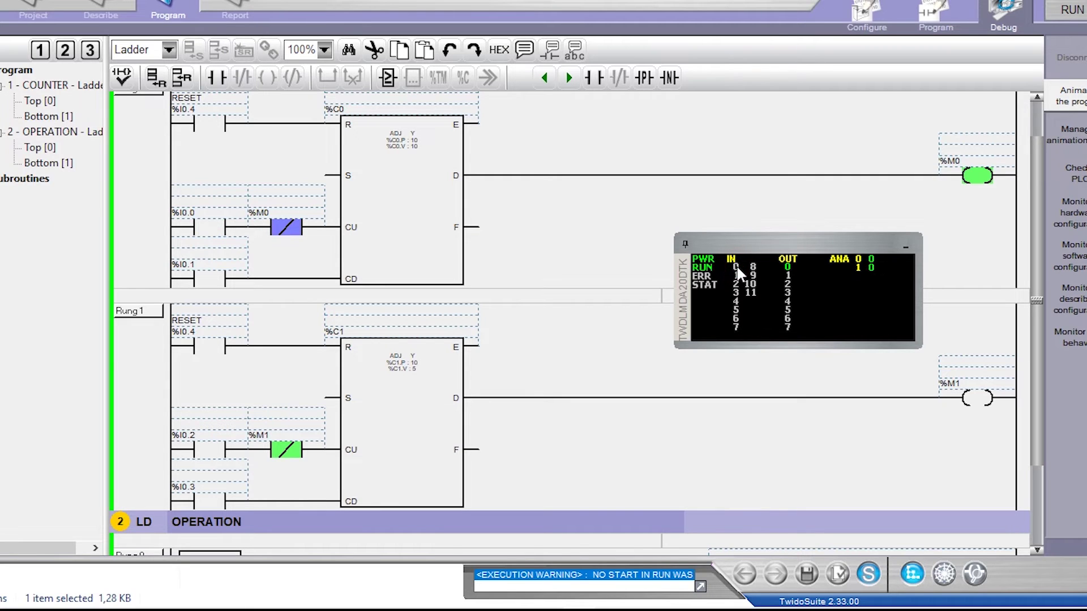
pyautogui.click(737, 269)
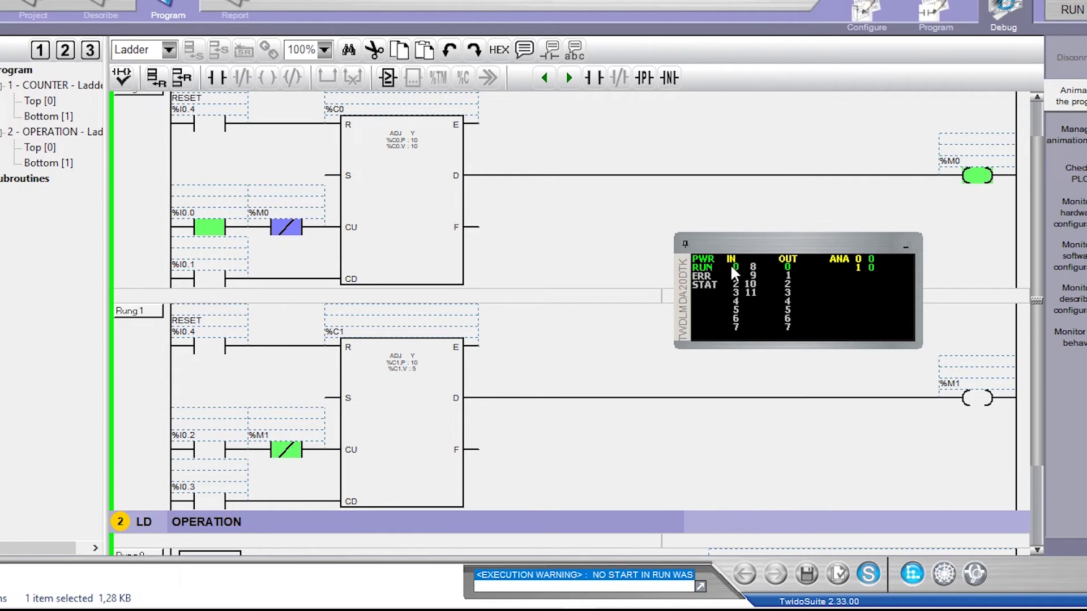
# Switch on input 4 (RESET) to reset the counters while viewing the OPERATION section
pyautogui.scroll(-3, 502, 370)
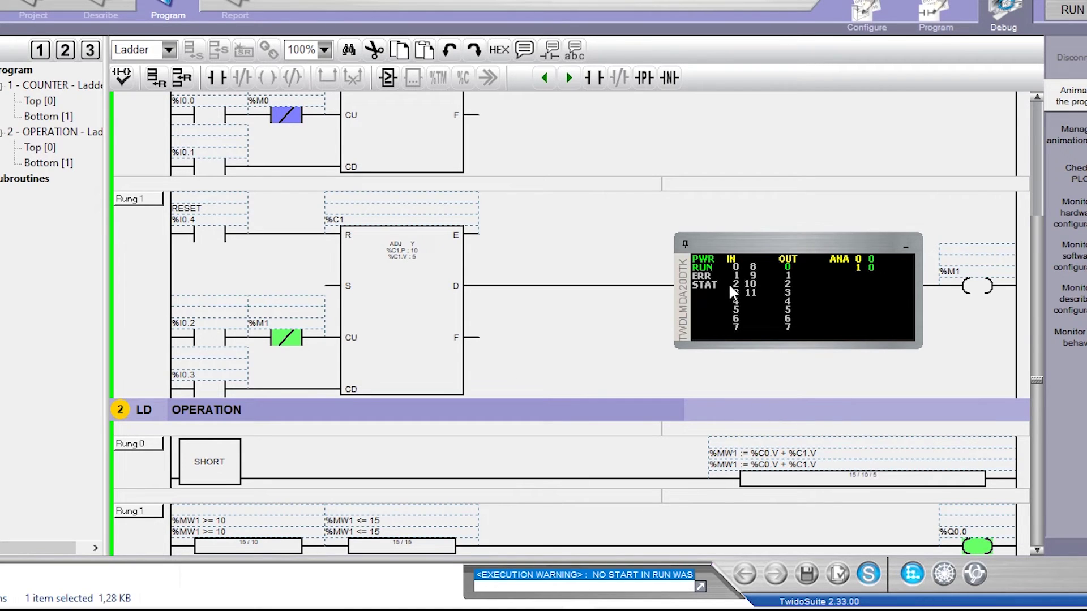
pyautogui.click(736, 301)
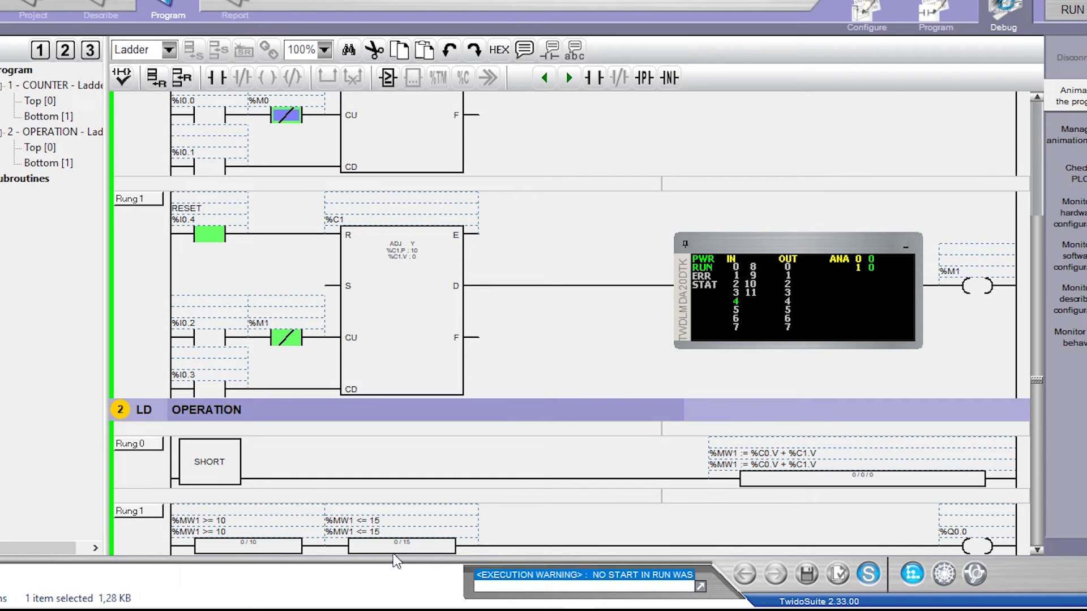
# Switch off input 4 (RESET), and switch input 0 on and off repeatedly until the %C0 count reaches 10
pyautogui.scroll(3, 517, 473)
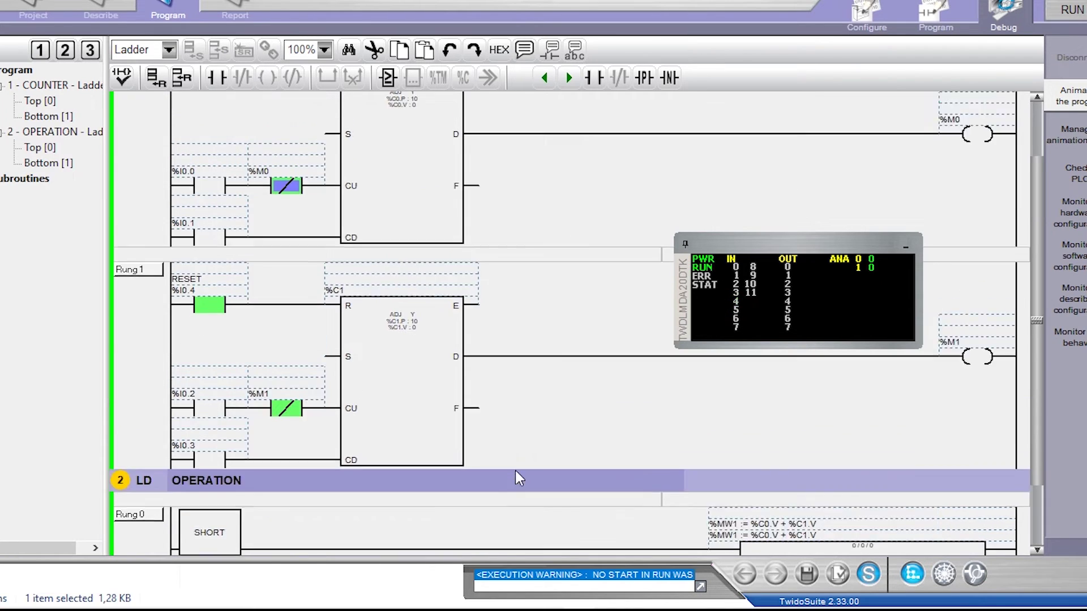
pyautogui.click(736, 302)
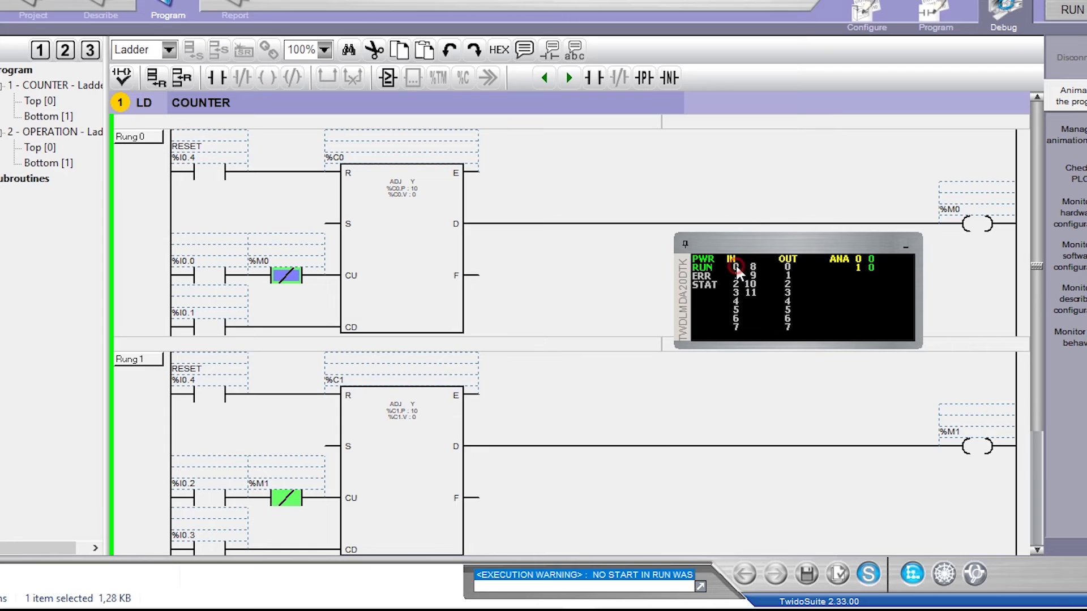
pyautogui.doubleClick(737, 269)
pyautogui.click(609, 520)
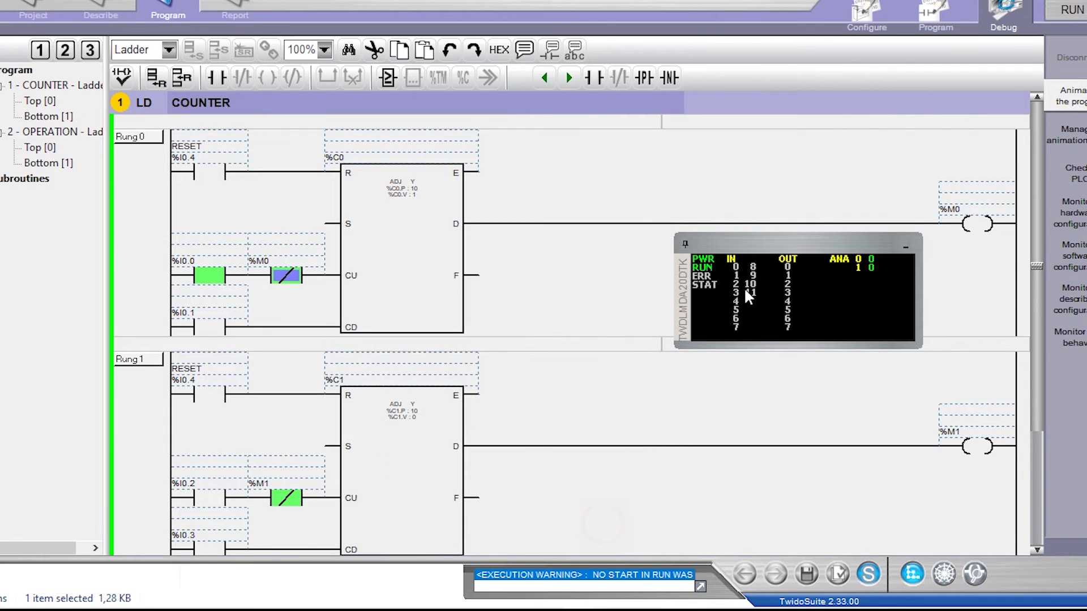
pyautogui.click(737, 268)
pyautogui.click(737, 268)
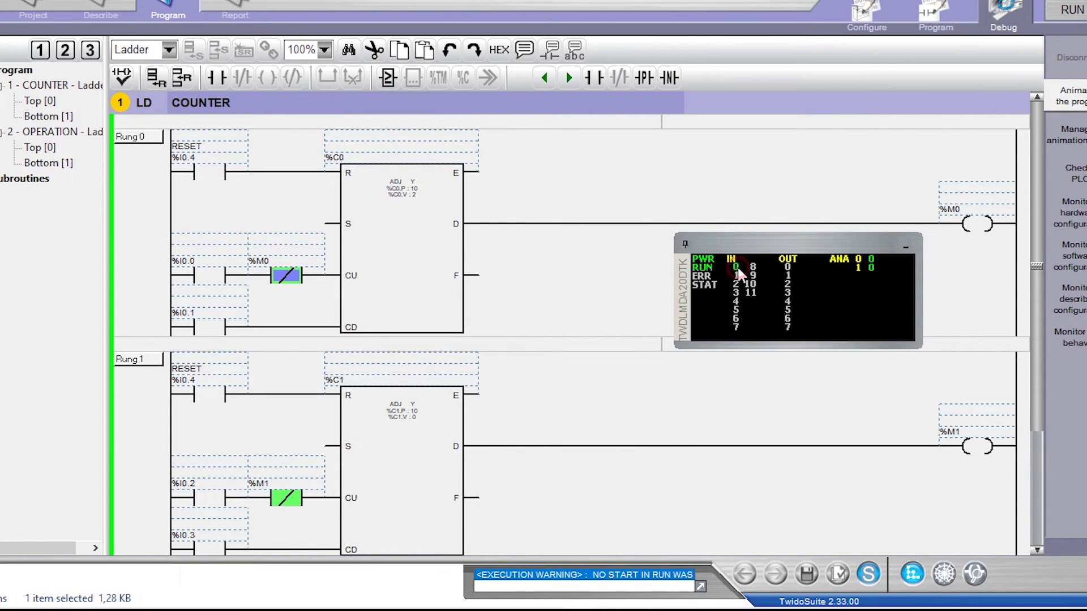
pyautogui.click(737, 269)
pyautogui.click(737, 270)
pyautogui.click(737, 269)
pyautogui.click(738, 269)
pyautogui.click(737, 270)
pyautogui.click(738, 270)
pyautogui.click(738, 270)
pyautogui.click(738, 270)
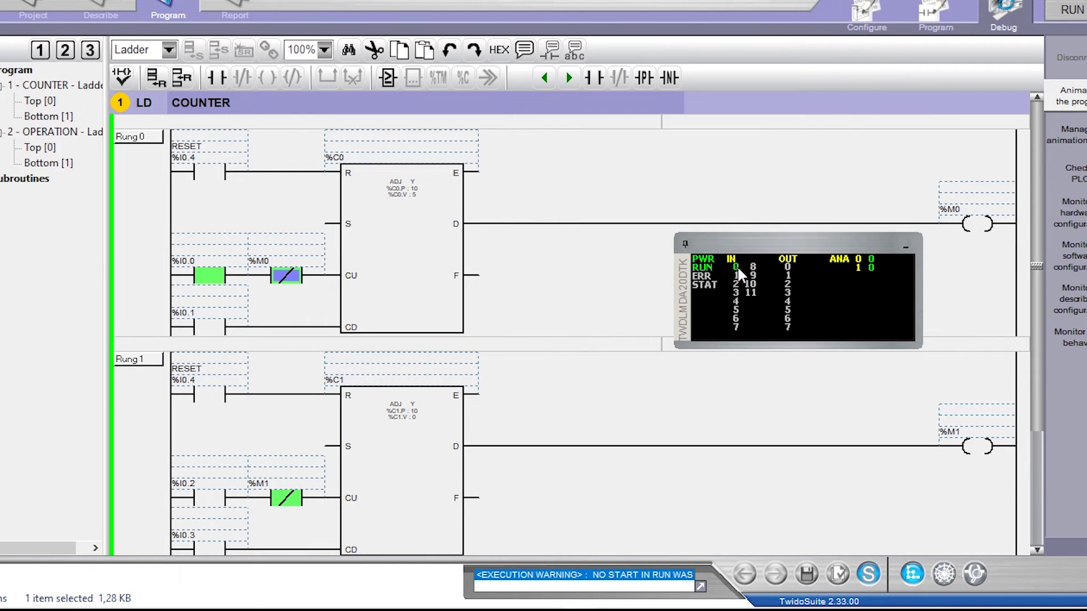
pyautogui.click(738, 270)
pyautogui.click(738, 270)
pyautogui.click(738, 270)
pyautogui.click(738, 270)
pyautogui.click(737, 270)
pyautogui.click(738, 270)
pyautogui.click(738, 271)
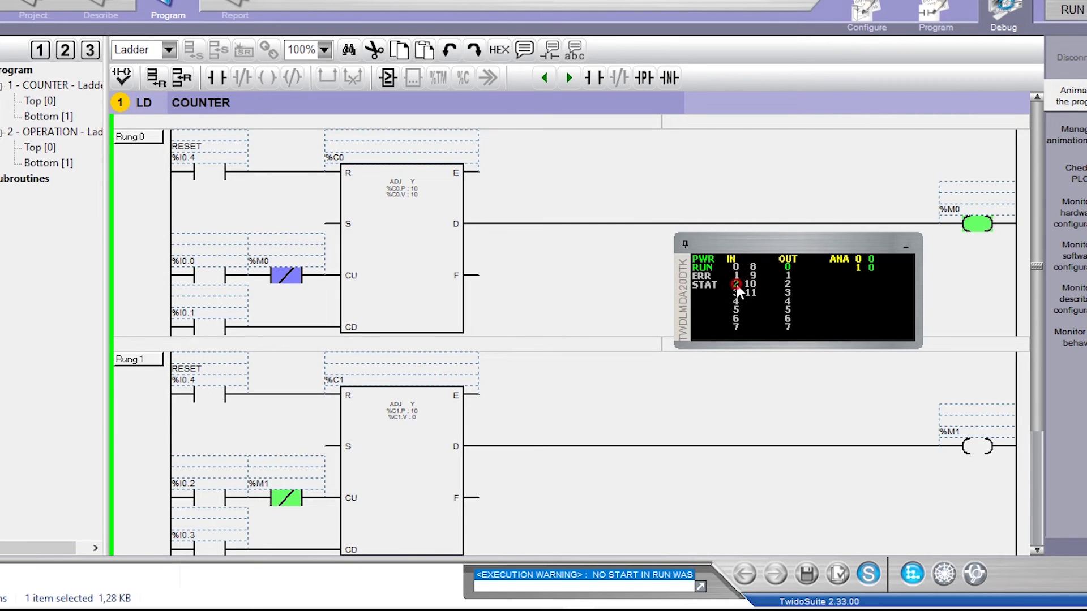
# Pulse input 2 to raise the %C1 count to 5 while viewing the sum and comparison rungs in the OPERATION section
pyautogui.click(737, 284)
pyautogui.click(736, 282)
pyautogui.scroll(-5, 538, 476)
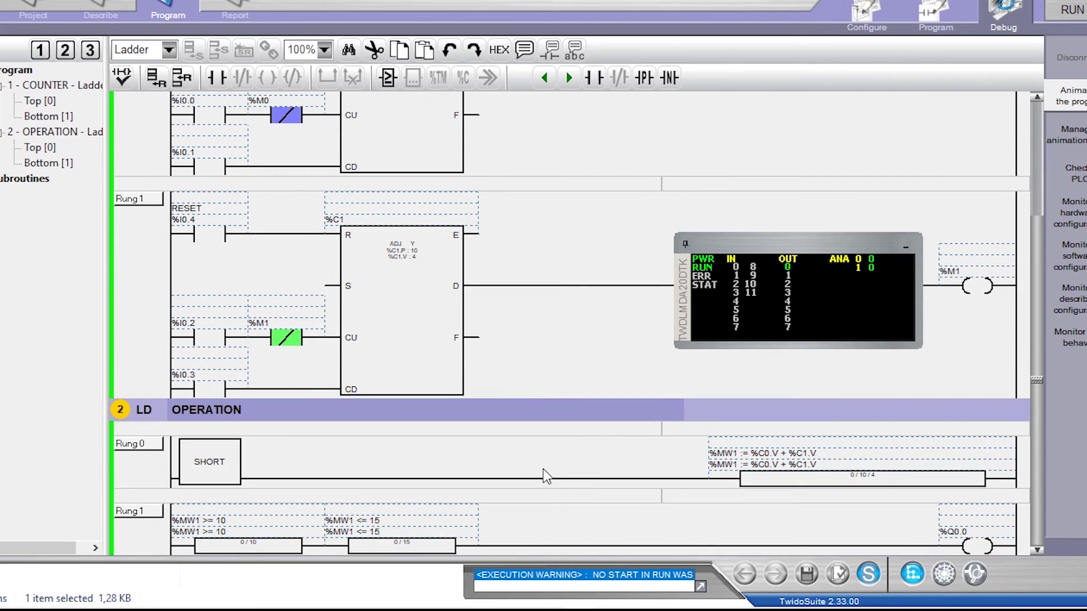
pyautogui.click(736, 288)
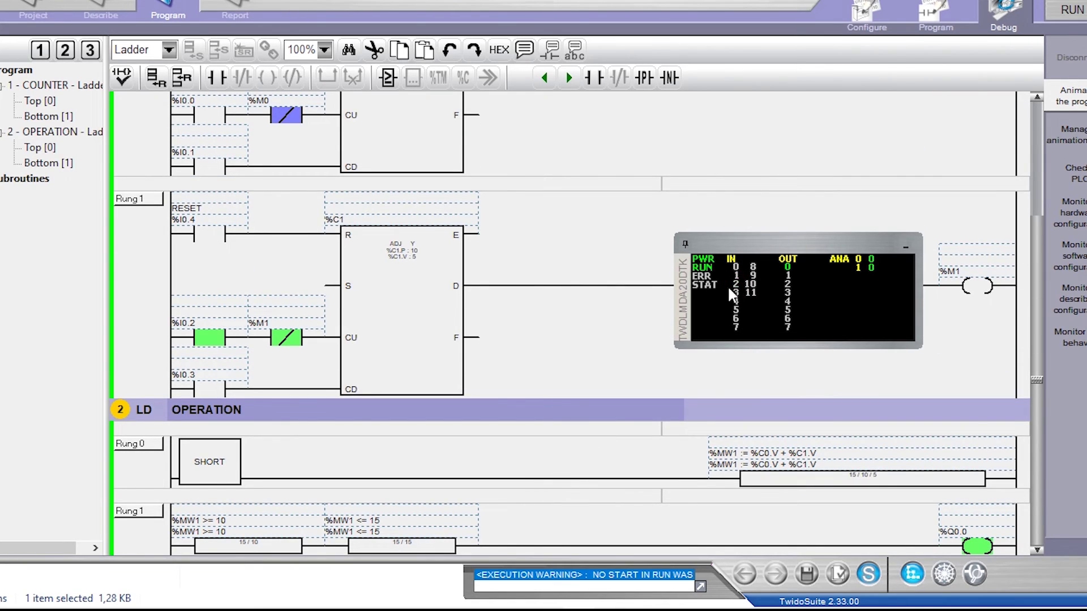
# Check the current values of the %C1 and %C0 counters and the state of the %M0 coil
pyautogui.click(436, 296)
pyautogui.scroll(2, 436, 255)
pyautogui.click(425, 195)
pyautogui.click(967, 128)
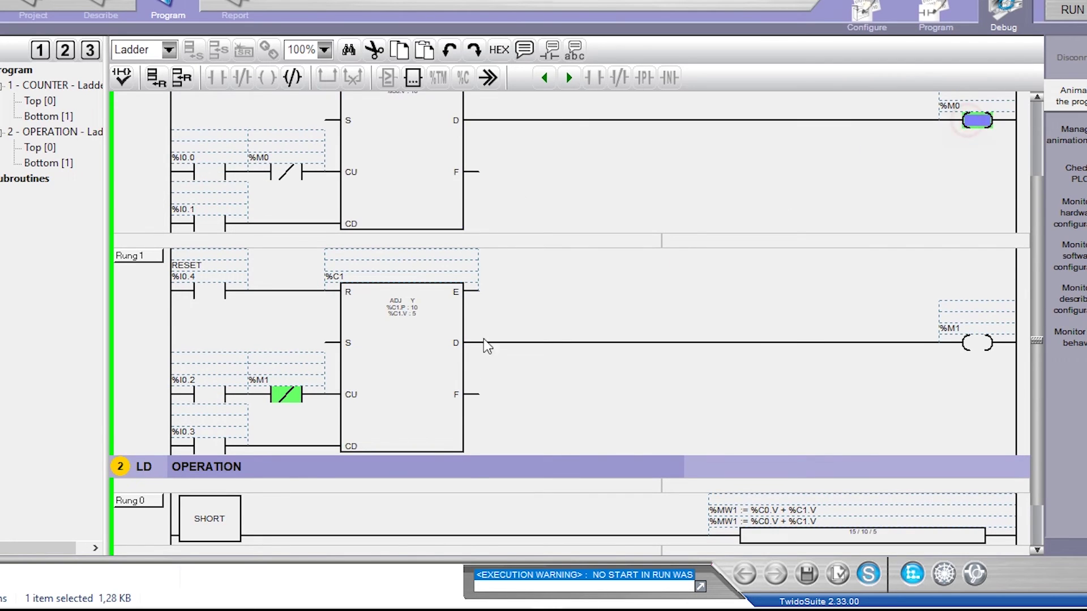
pyautogui.scroll(1, 611, 233)
# Bring the PLC simulator panel back to the front and operate input 0 to test the %C0 count limit
pyautogui.click(580, 600)
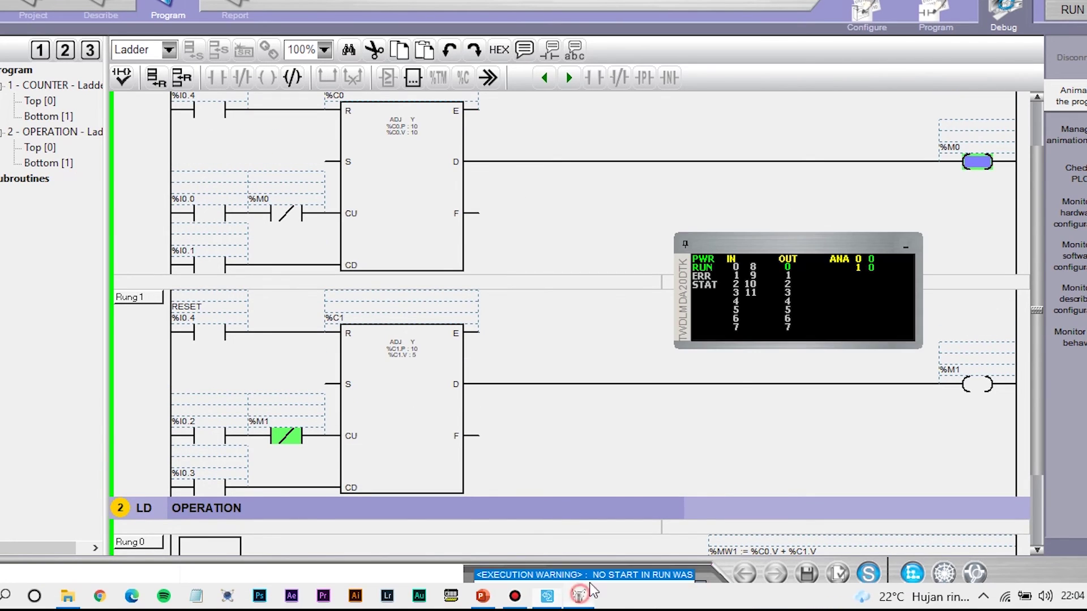
pyautogui.click(736, 267)
pyautogui.scroll(-2, 453, 396)
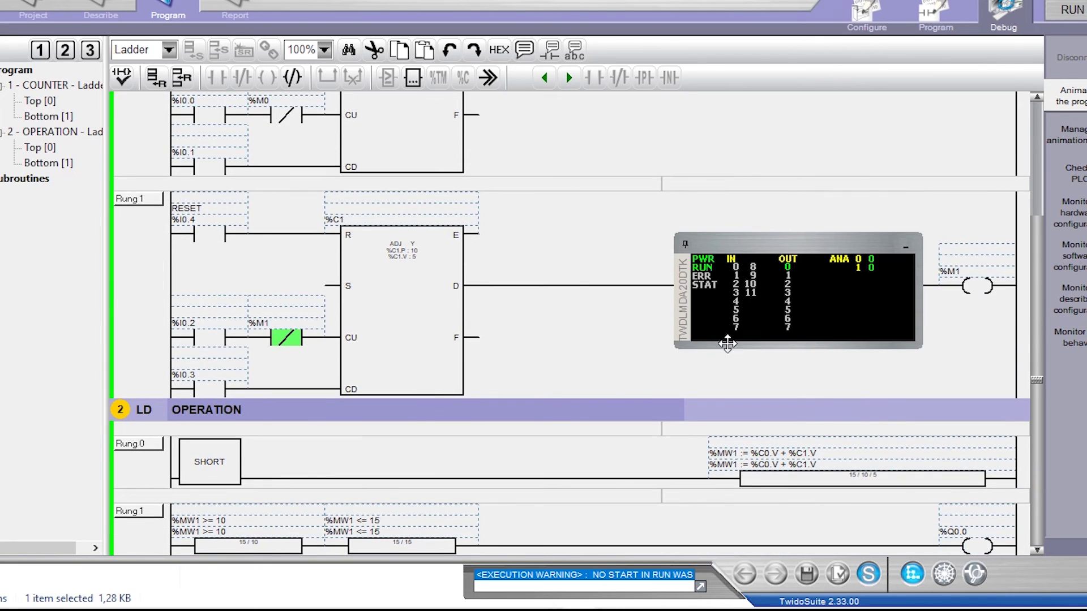
# Switch input 2 on and off repeatedly to raise the %C1 count to 10
pyautogui.click(736, 284)
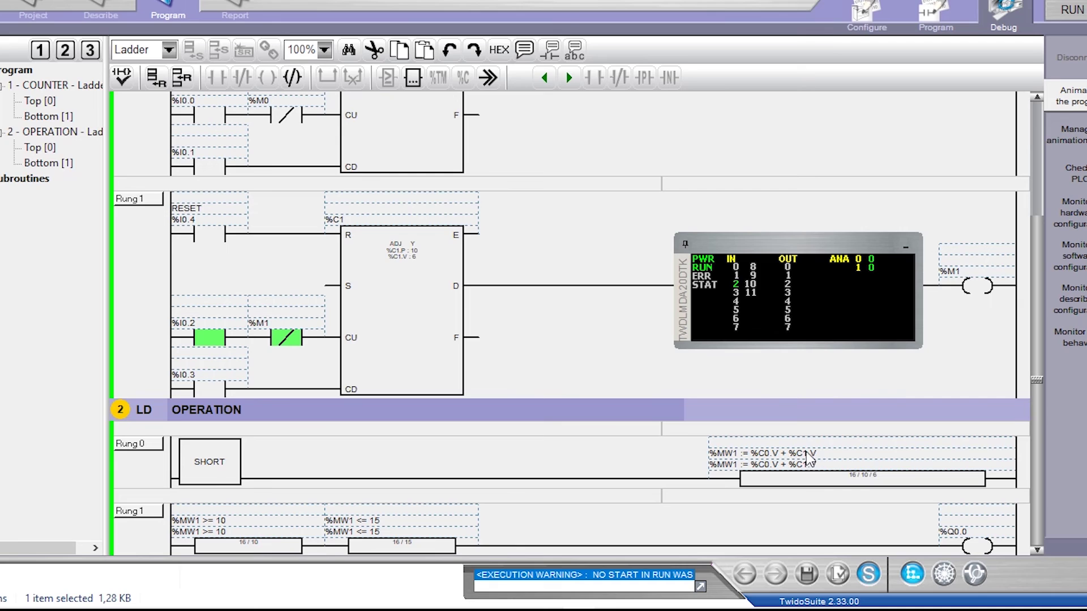
pyautogui.click(737, 285)
pyautogui.click(737, 285)
pyautogui.click(737, 285)
pyautogui.click(735, 283)
pyautogui.click(736, 285)
pyautogui.click(736, 284)
pyautogui.click(736, 283)
pyautogui.click(736, 283)
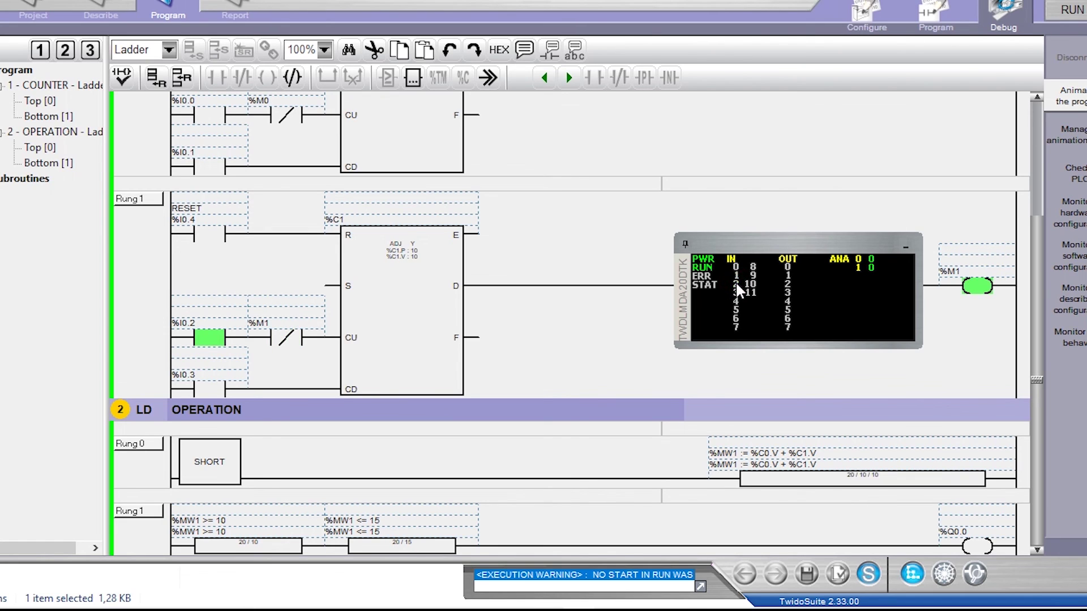
pyautogui.click(736, 284)
# Switch input 4 (RESET) on and off to reset both counters while viewing the COUNTER section
pyautogui.scroll(3, 732, 301)
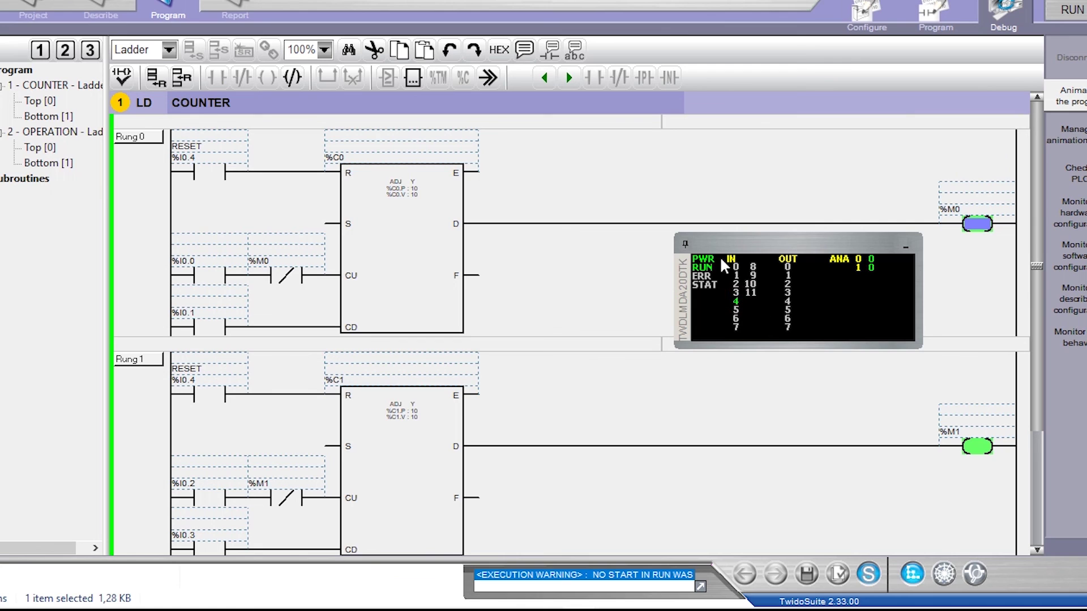
pyautogui.click(736, 302)
pyautogui.click(736, 301)
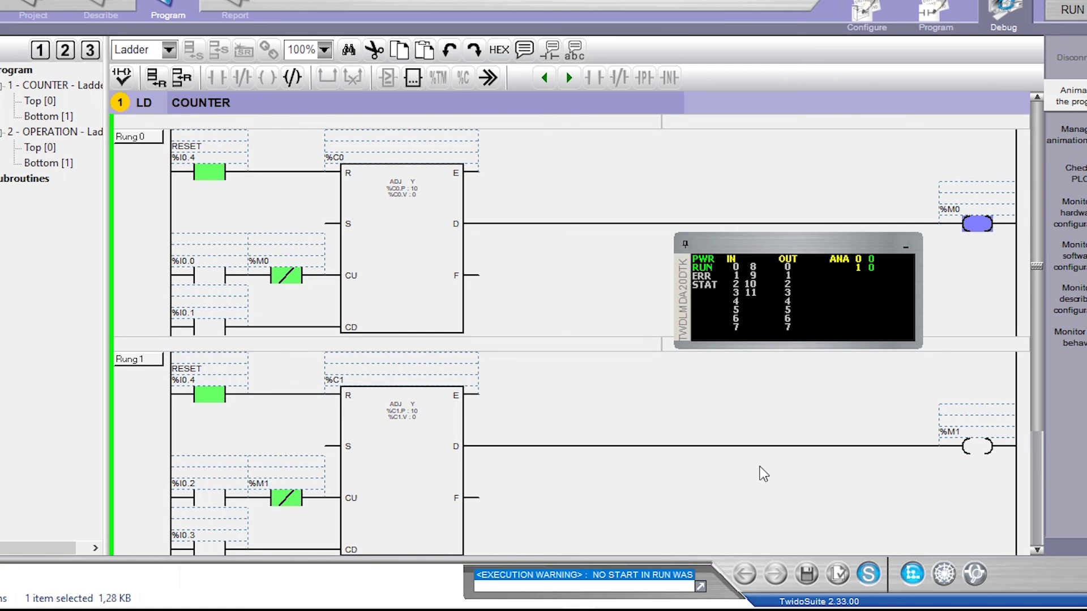
# Examine the %MW1 := %C0.V + %C1.V operation block and the %MW1 >= 10 and %MW1 <= 15 comparisons in the OPERATION section
pyautogui.scroll(-5, 546, 498)
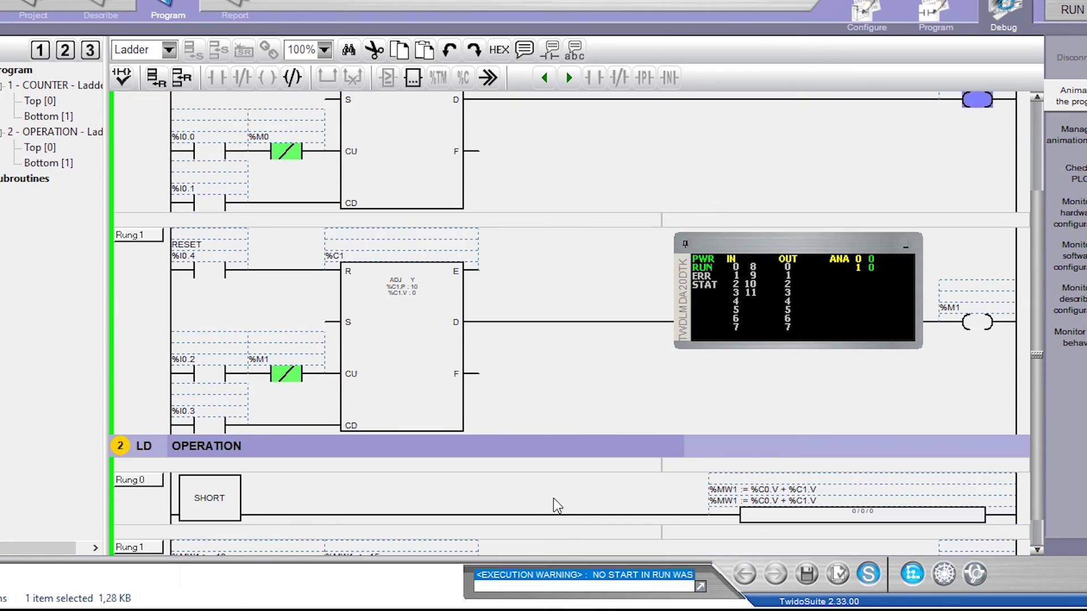
pyautogui.doubleClick(805, 465)
pyautogui.click(820, 479)
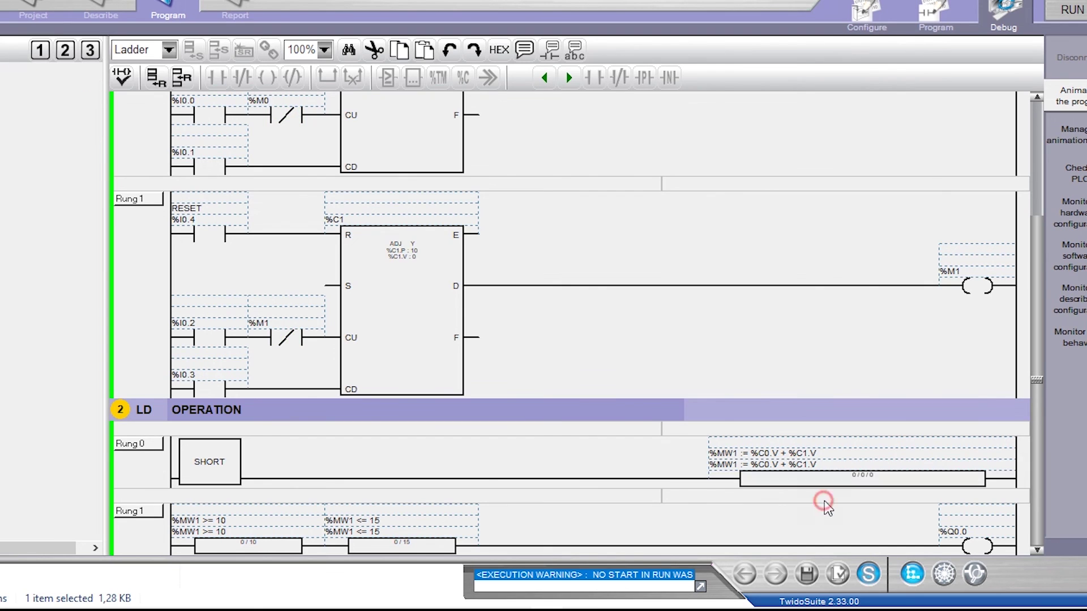
pyautogui.click(831, 489)
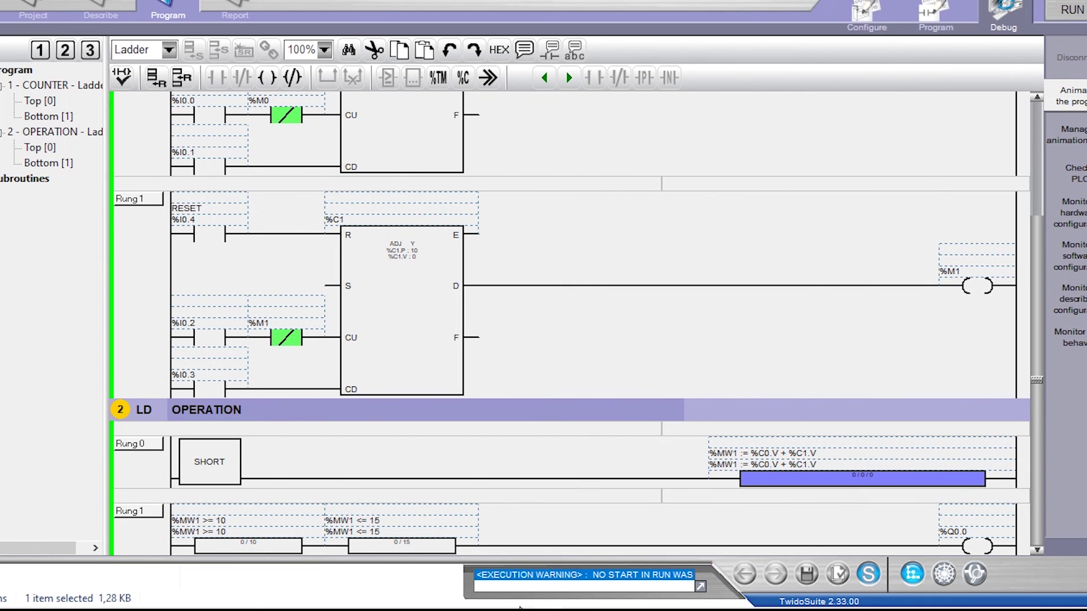
pyautogui.click(192, 533)
pyautogui.click(451, 506)
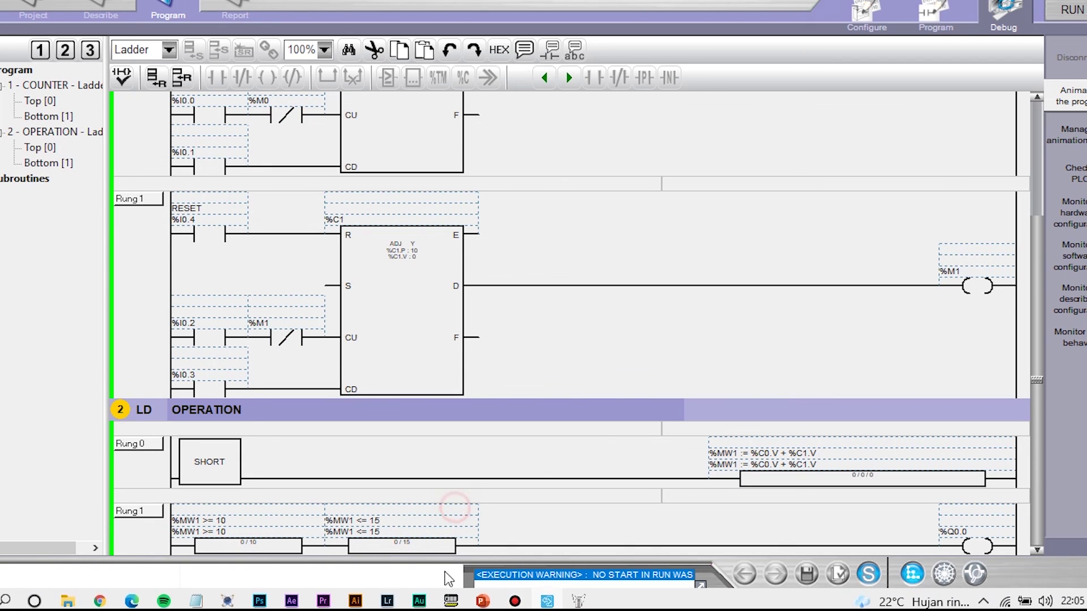
# Bring the TWDLMDA20DTK simulator panel back in front of the ladder program
pyautogui.moveTo(579, 599)
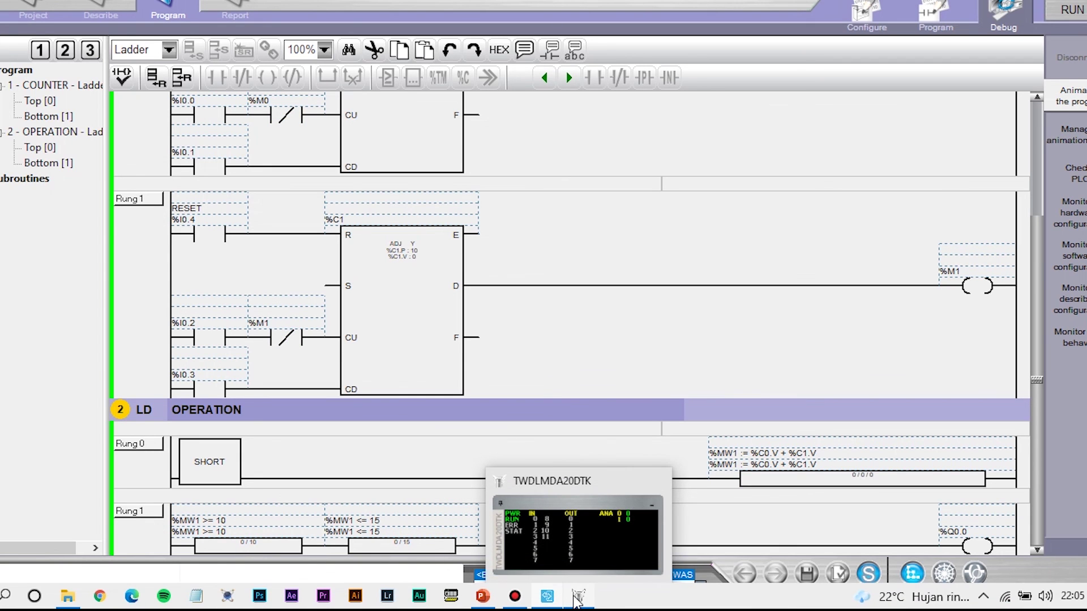